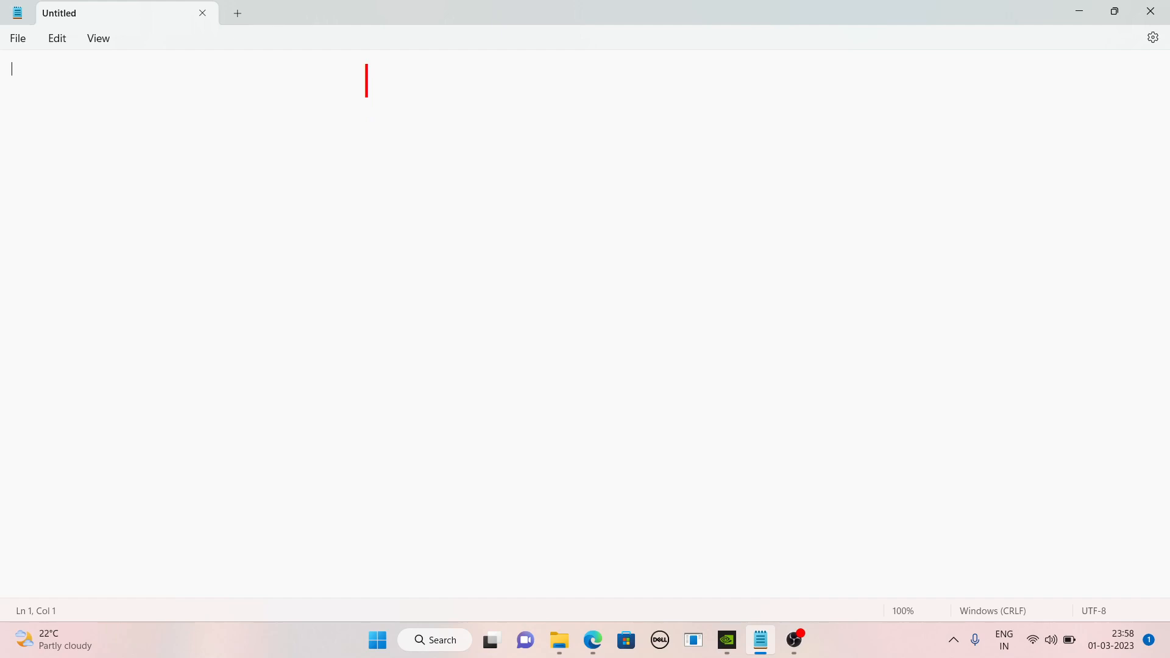
- Write the on-screen annotation "Create a user and assign role to that user" and clear it
{"action": "type", "text": "Create"}
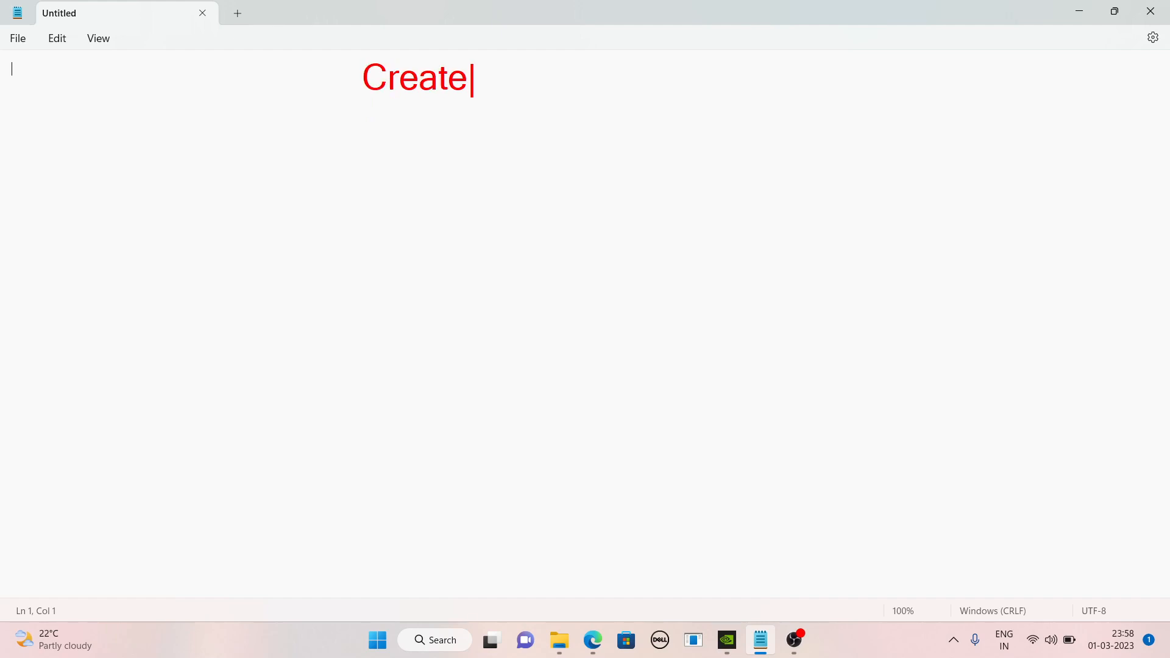
{"action": "type", "text": " a user and assign role to "}
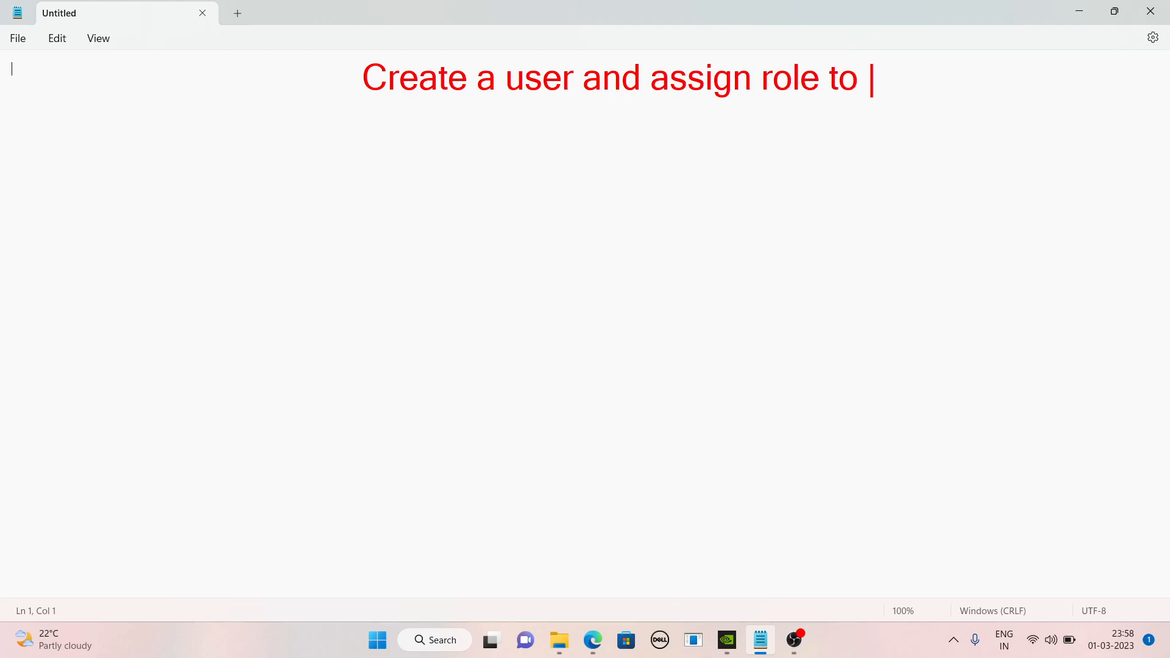
{"action": "type", "text": "that user"}
{"action": "key", "text": "Return"}
{"action": "key", "text": "Escape"}
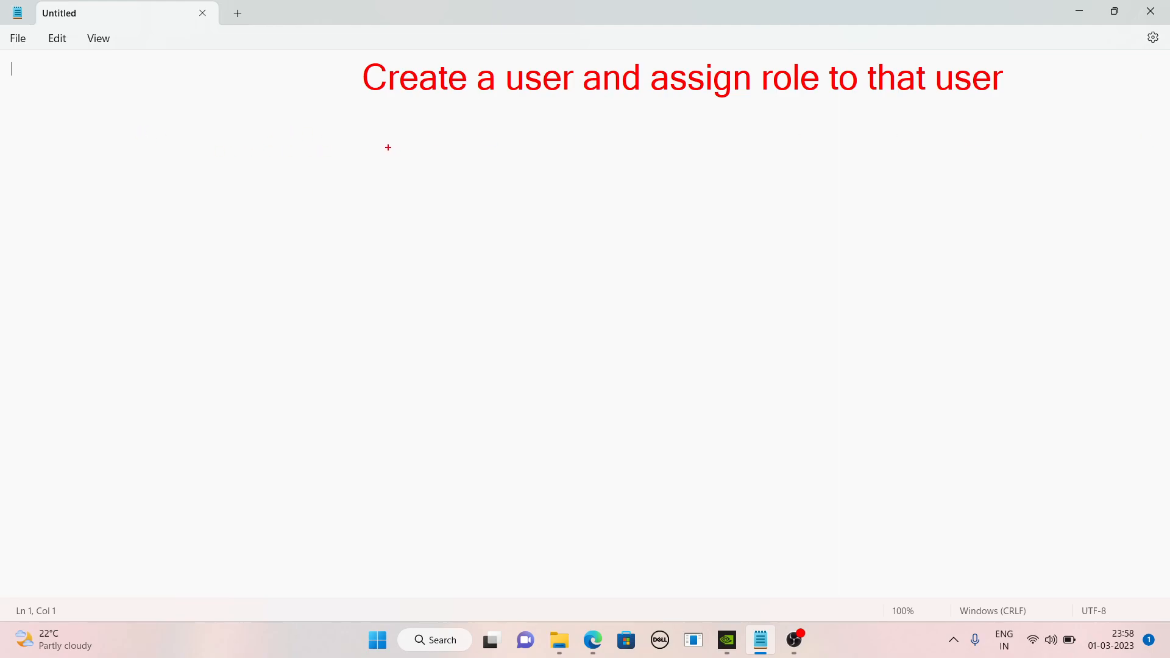
{"action": "key", "text": "Escape"}
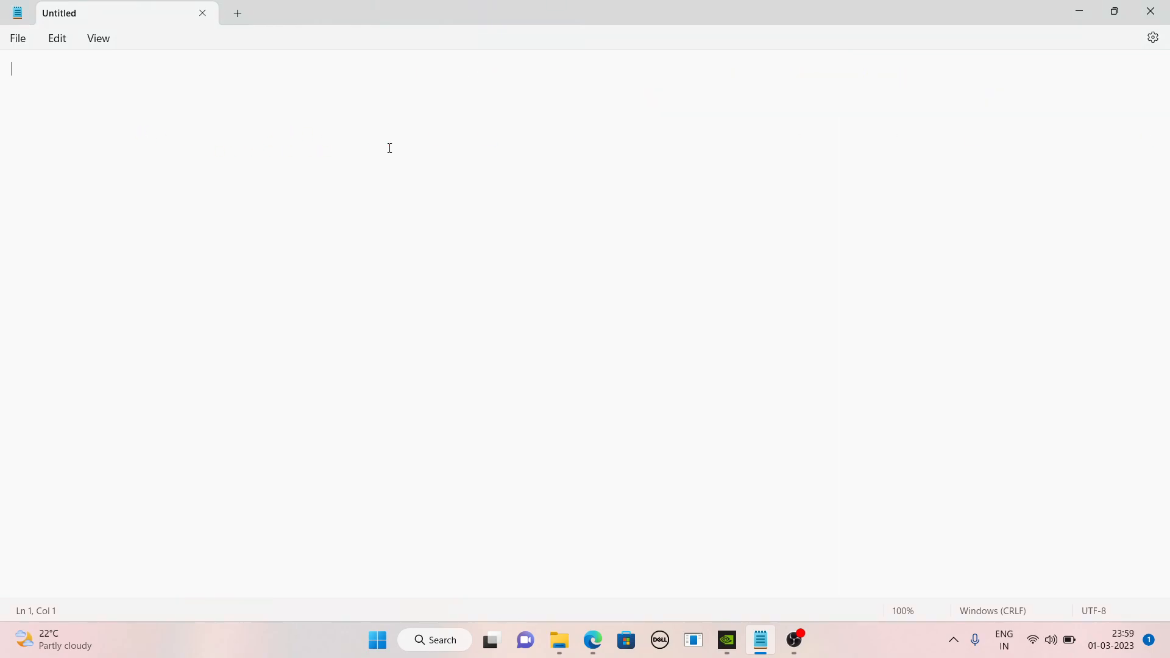
- Switch to Oracle Fusion Cloud Applications in Microsoft Edge and open the Security Console
{"action": "left_click", "coordinate": [593, 639]}
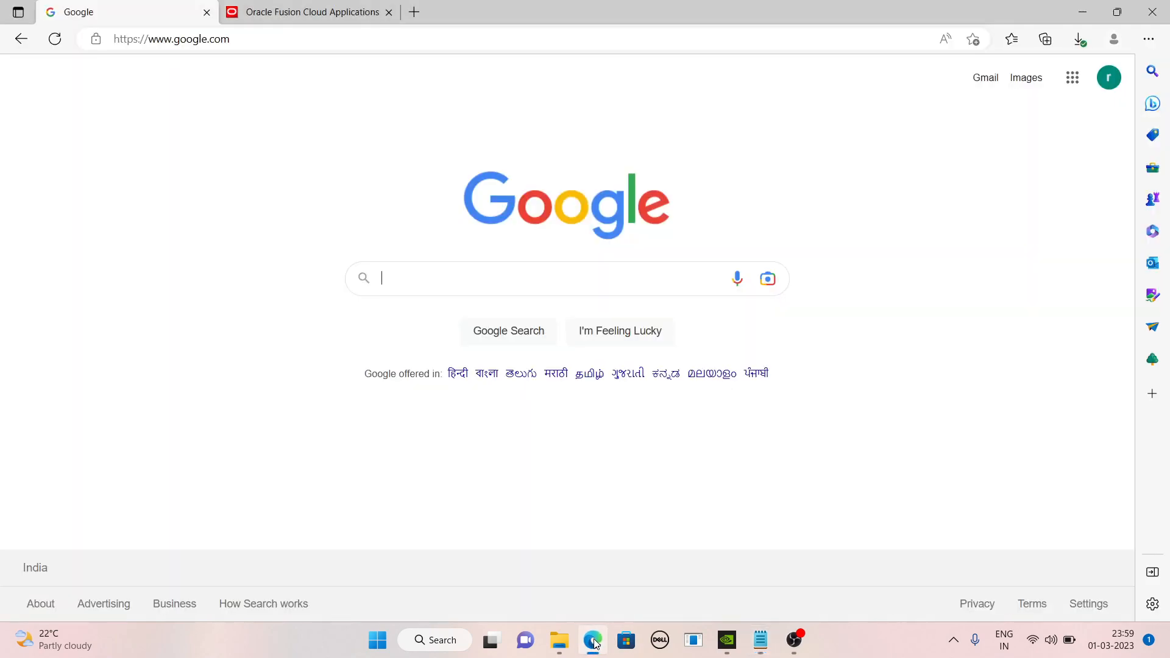
{"action": "left_click", "coordinate": [229, 10]}
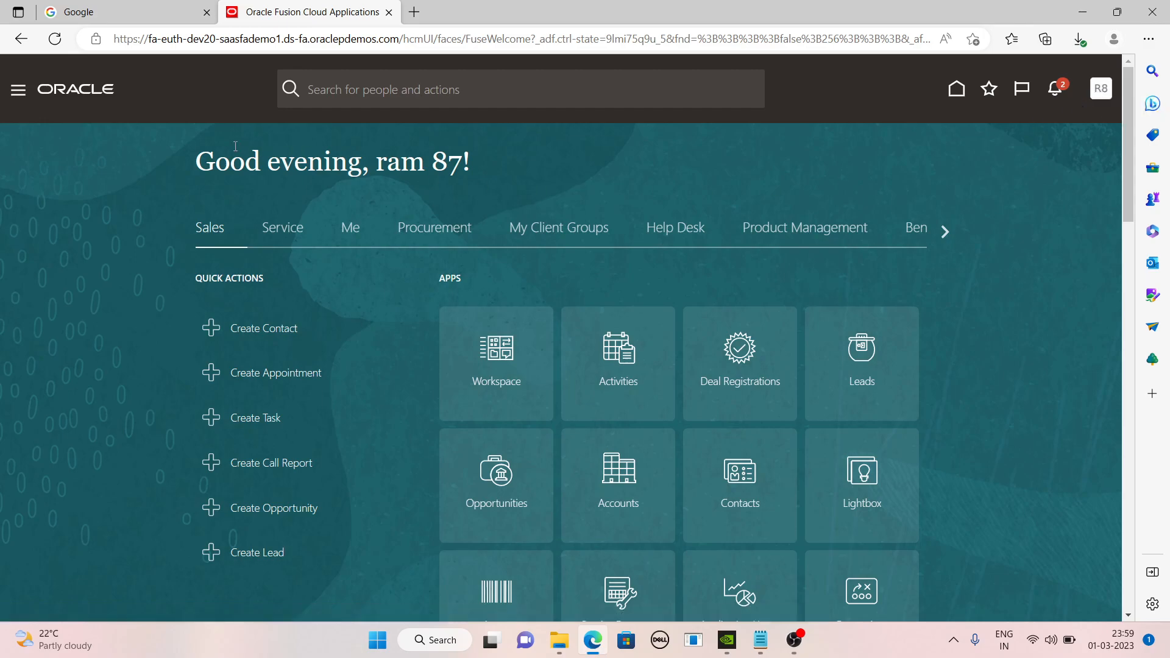
{"action": "left_click", "coordinate": [19, 95]}
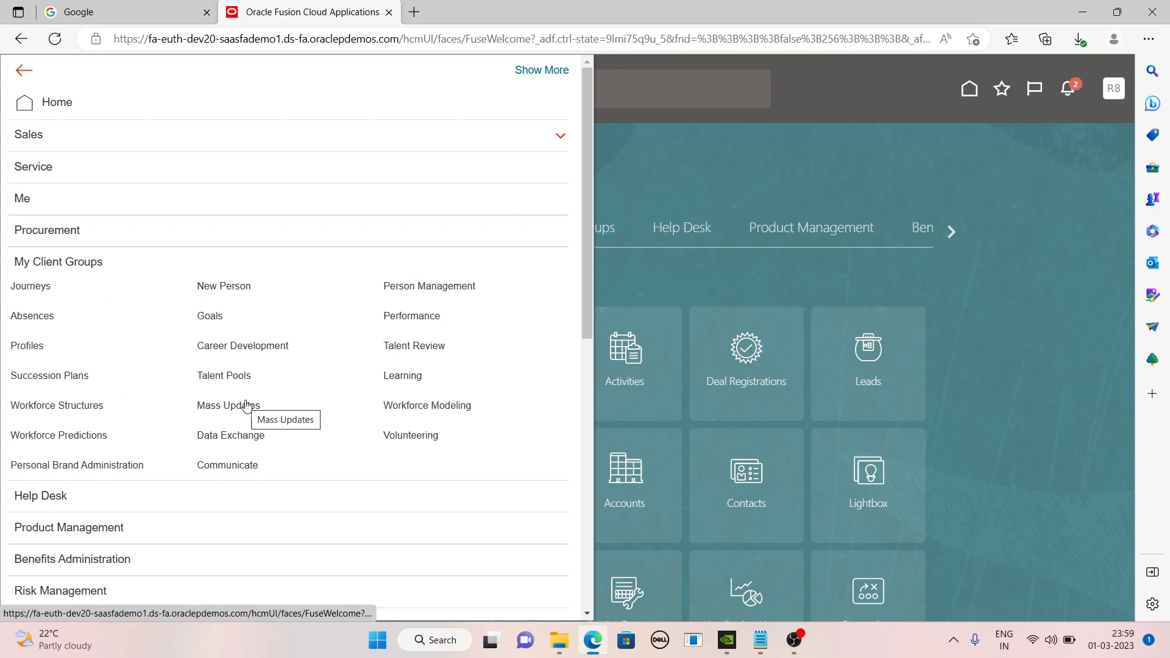
{"action": "scroll", "coordinate": [247, 404], "scroll_direction": "down", "scroll_amount": 2}
{"action": "scroll", "coordinate": [210, 366], "scroll_direction": "down", "scroll_amount": 4}
{"action": "scroll", "coordinate": [213, 387], "scroll_direction": "down", "scroll_amount": 4}
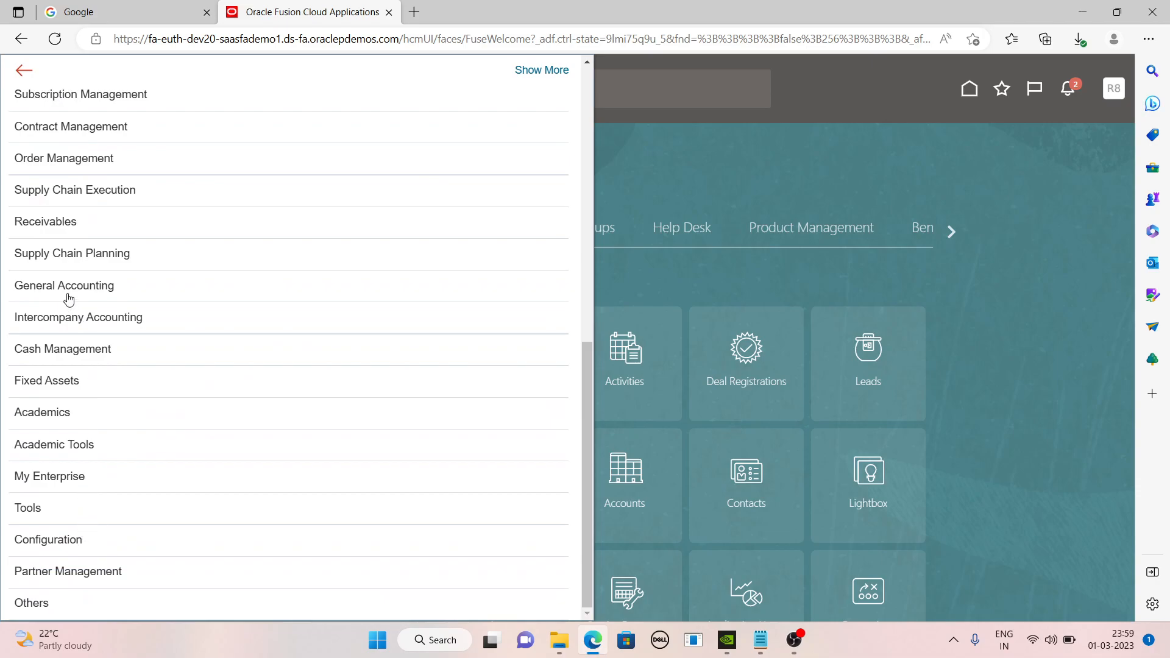
{"action": "scroll", "coordinate": [95, 337], "scroll_direction": "up", "scroll_amount": 1}
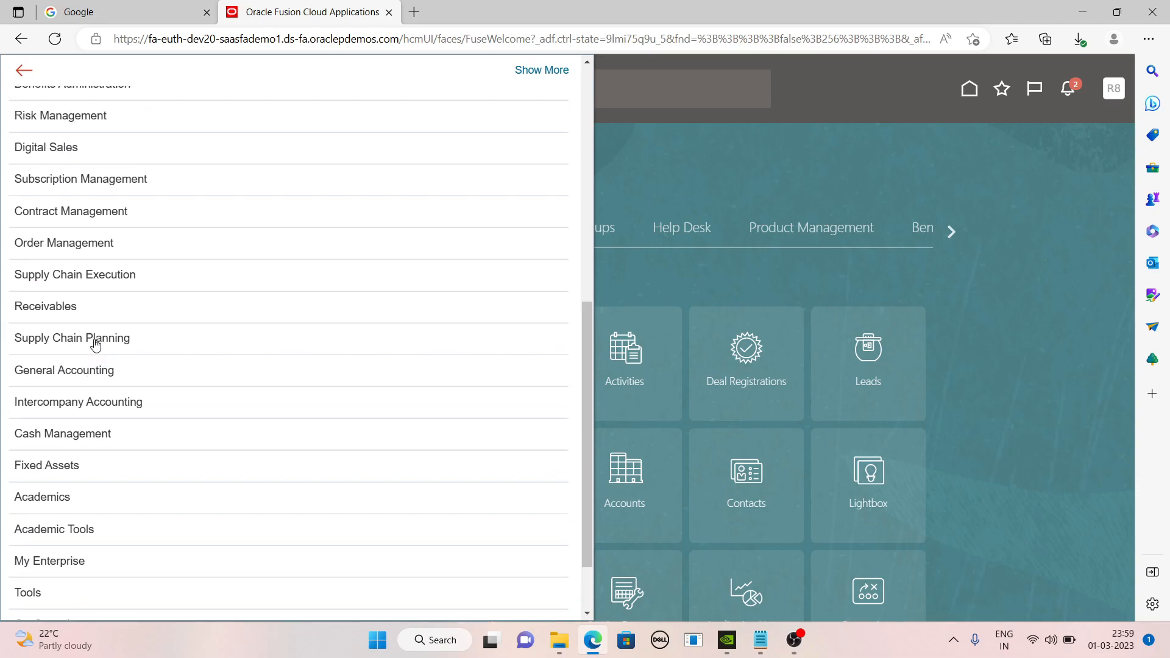
{"action": "scroll", "coordinate": [94, 344], "scroll_direction": "up", "scroll_amount": 2}
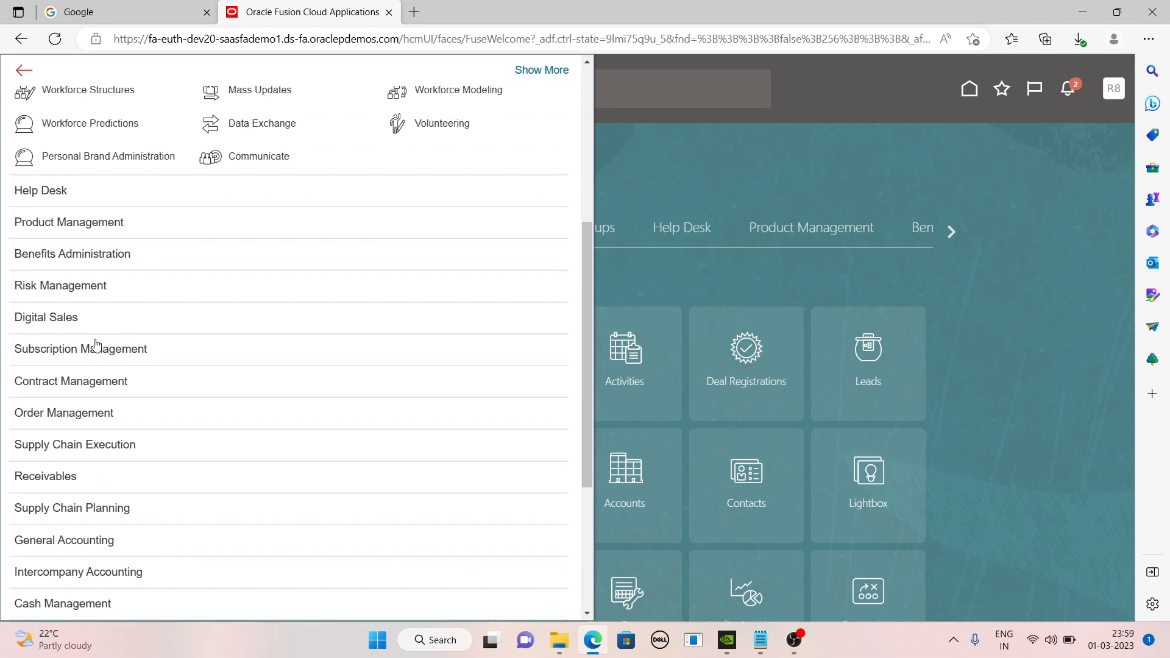
{"action": "scroll", "coordinate": [95, 344], "scroll_direction": "down", "scroll_amount": 2}
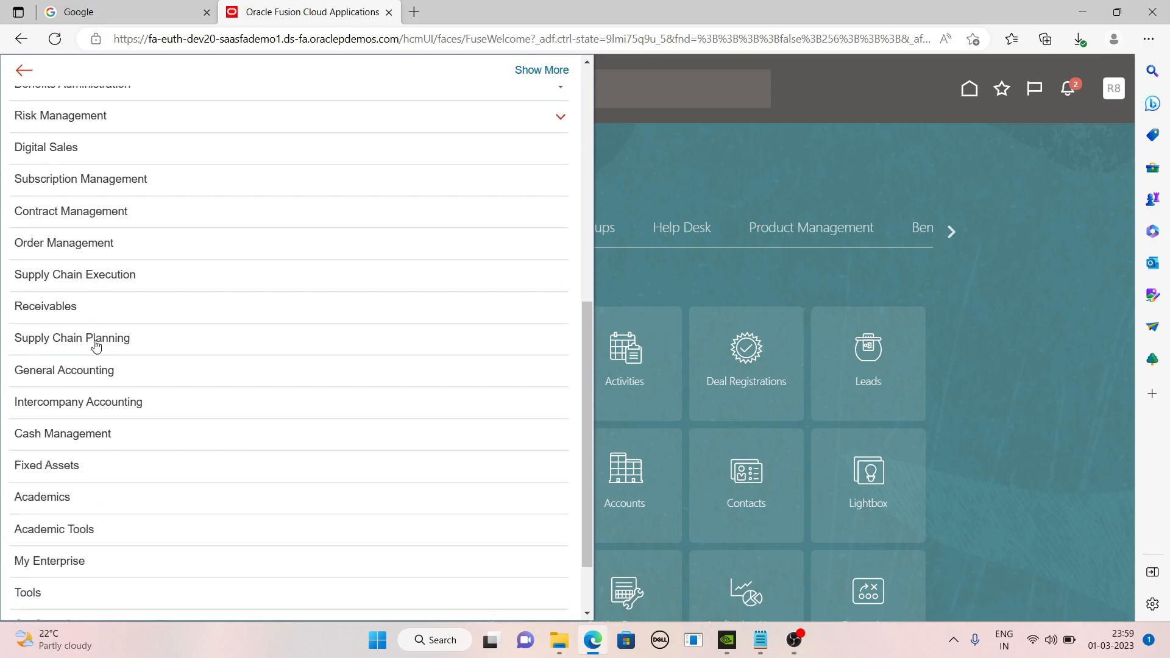
{"action": "scroll", "coordinate": [96, 353], "scroll_direction": "down", "scroll_amount": 1}
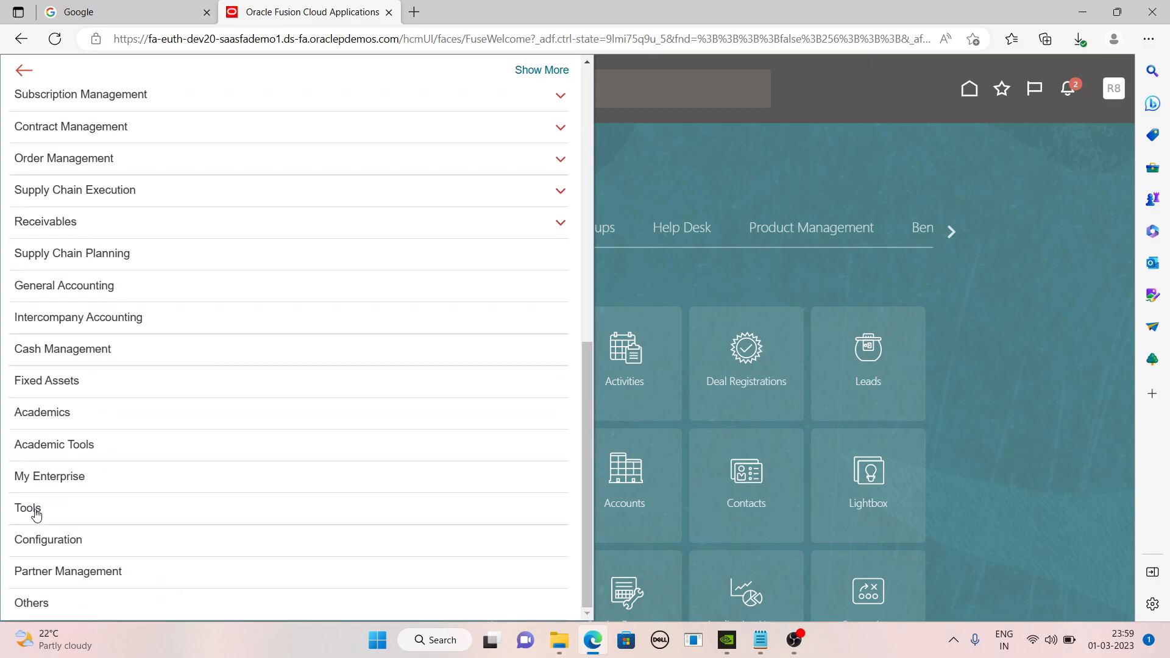
{"action": "scroll", "coordinate": [100, 489], "scroll_direction": "down", "scroll_amount": 2}
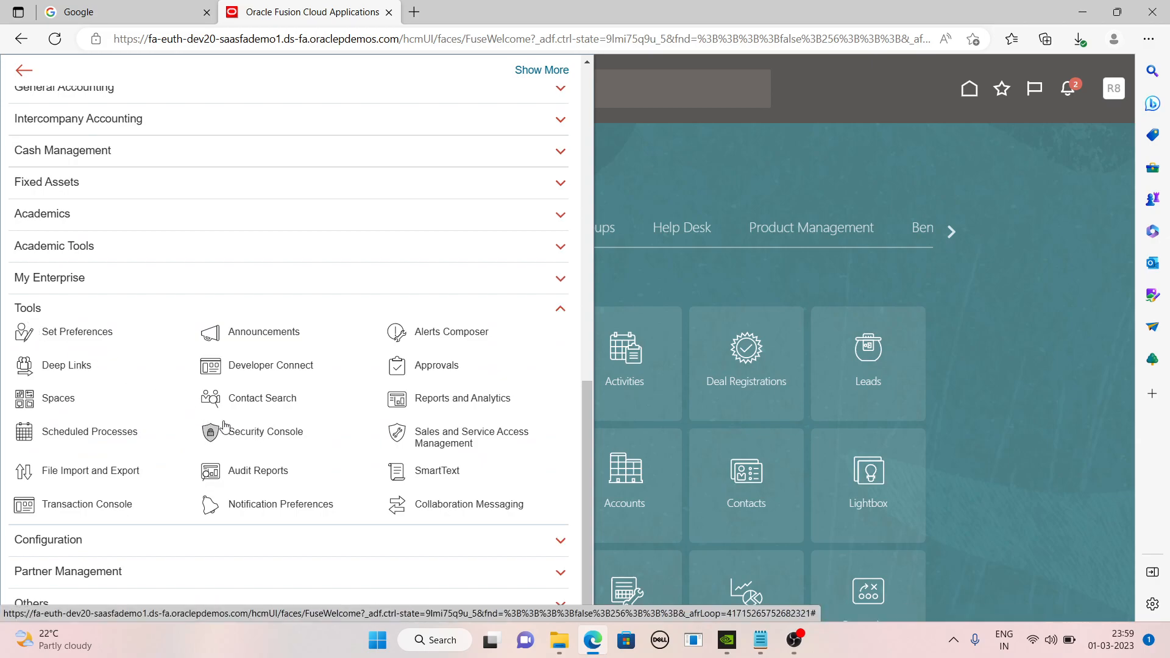
{"action": "left_click", "coordinate": [269, 437]}
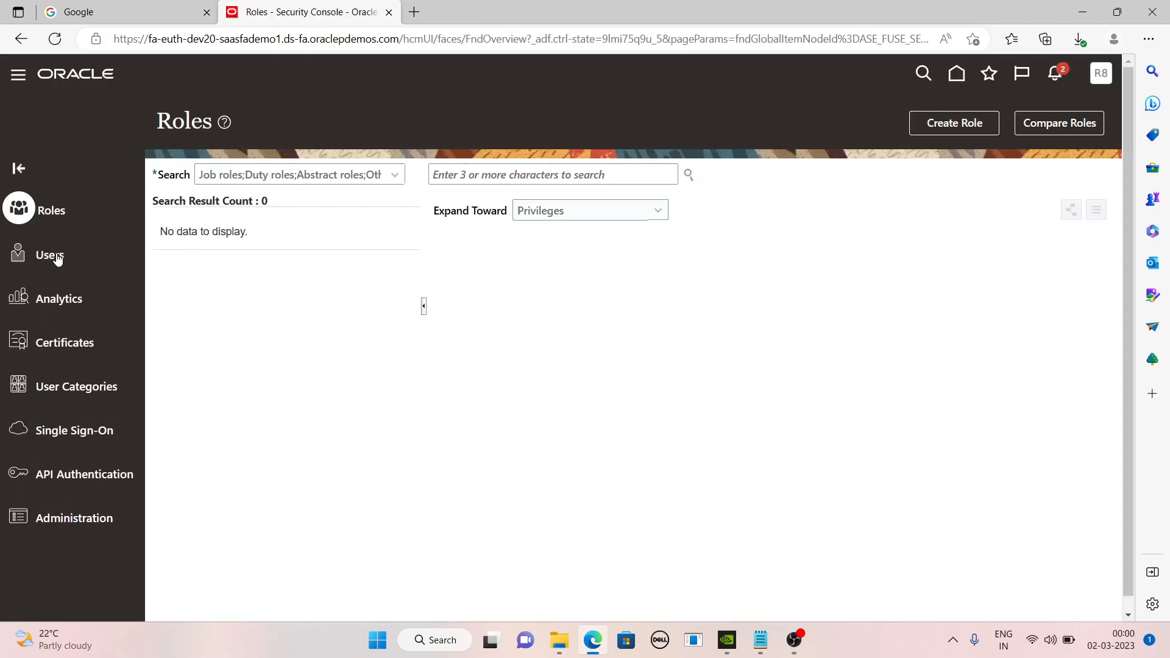
- Start a new user account in the Security Console and enter the user's first name and last name
{"action": "left_click", "coordinate": [52, 255]}
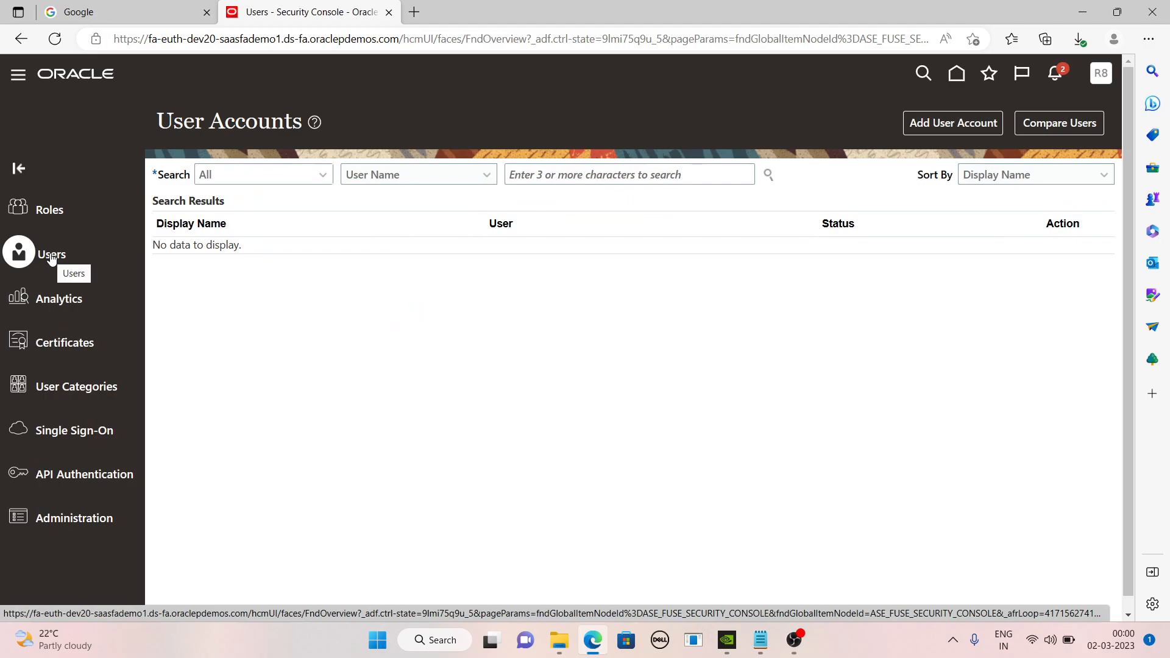
{"action": "left_click", "coordinate": [968, 123]}
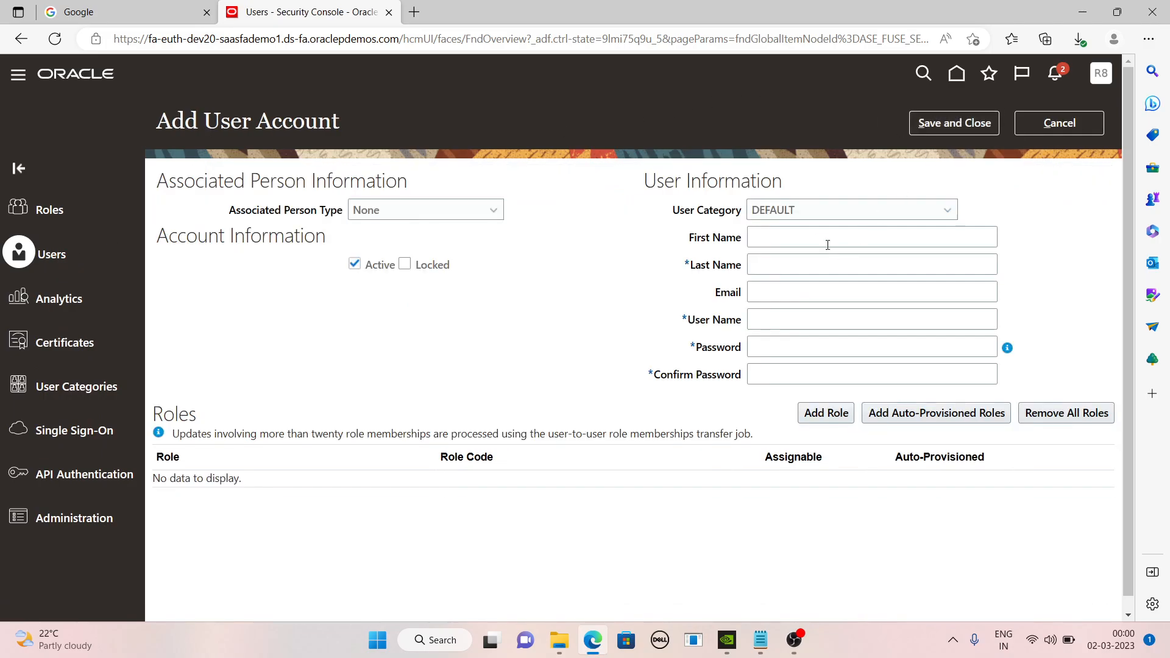
{"action": "left_click", "coordinate": [812, 237]}
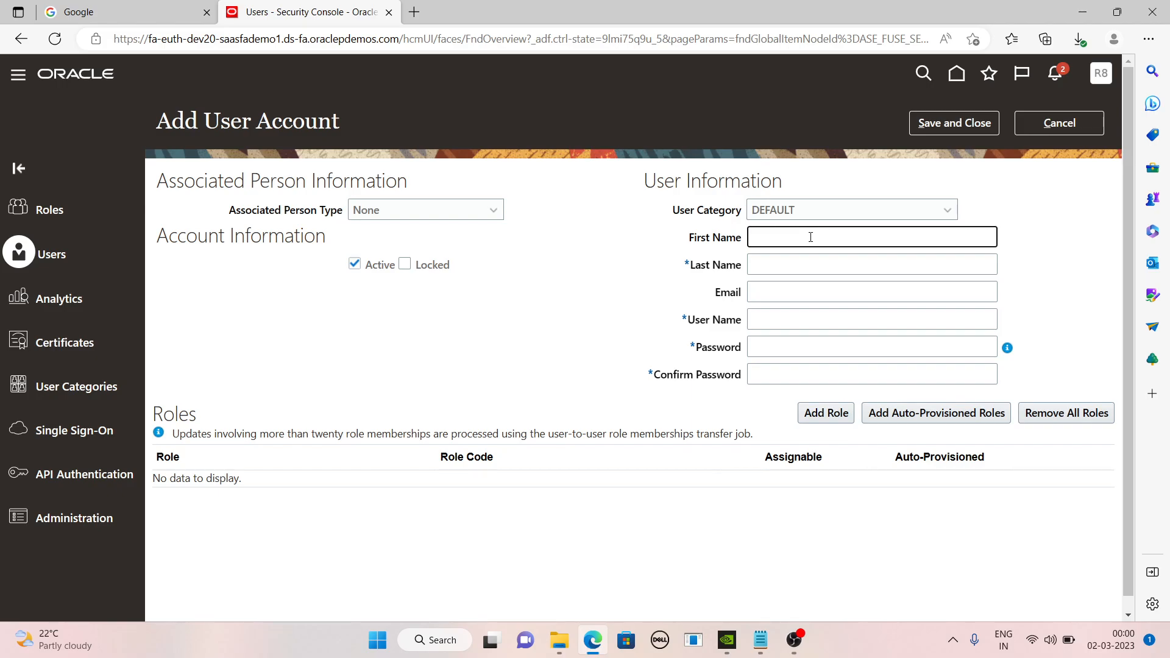
{"action": "type", "text": "priya"}
{"action": "left_click", "coordinate": [760, 260]}
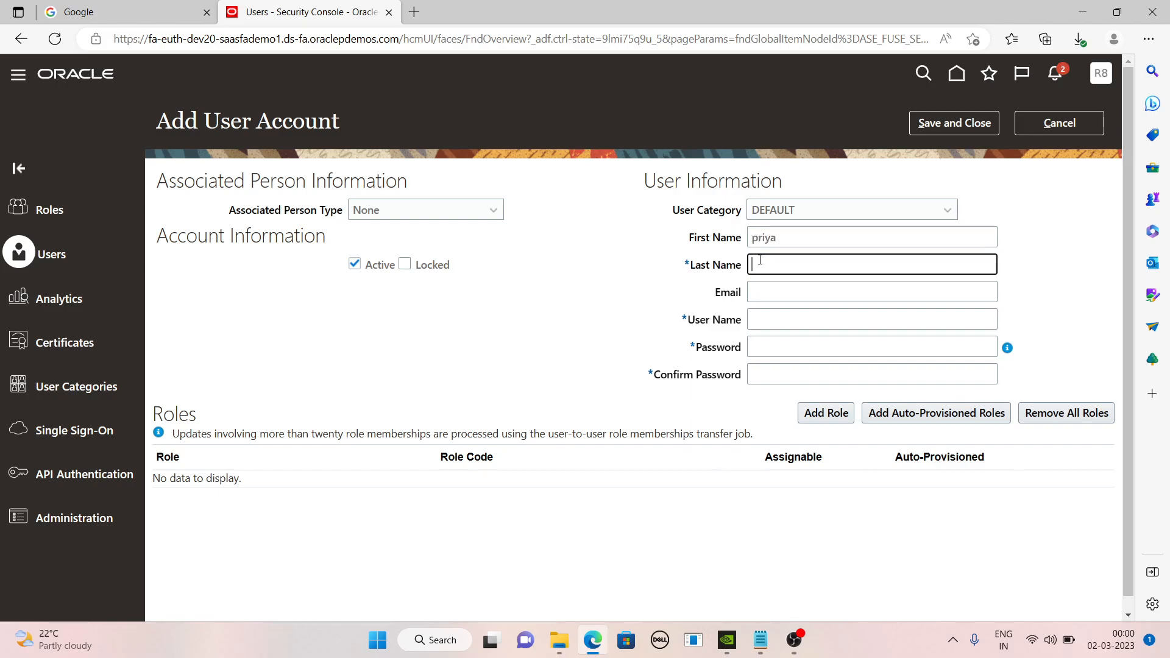
{"action": "type", "text": "98"}
{"action": "left_click", "coordinate": [774, 294]}
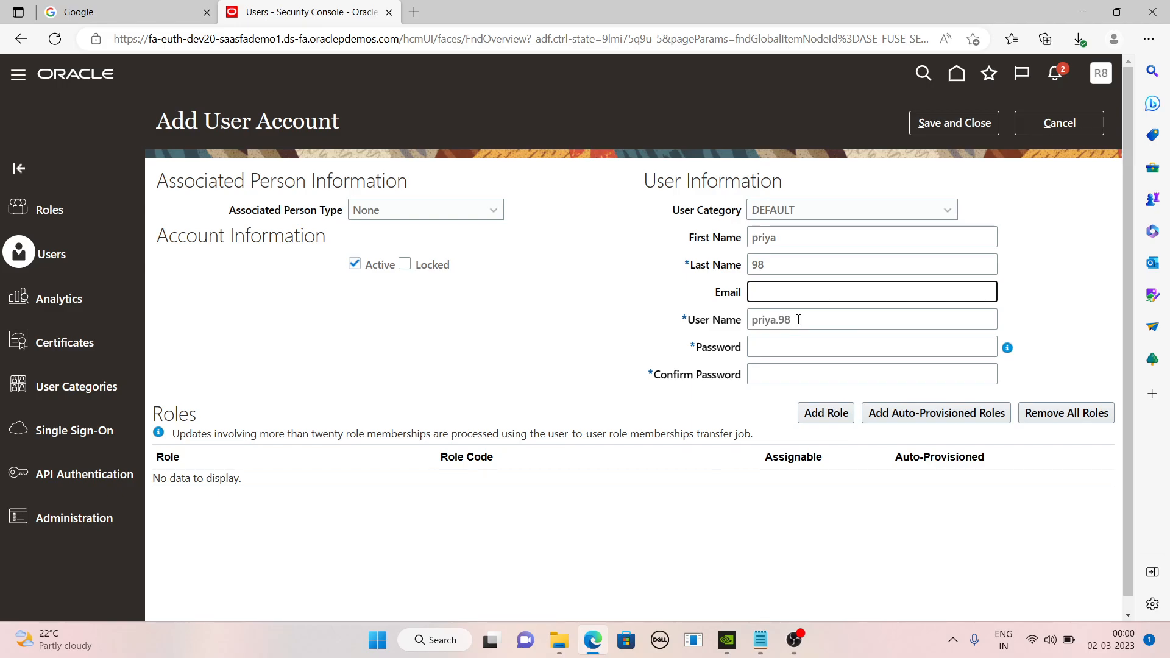
- Enter and confirm the new account's password, and save the user account without any roles
{"action": "left_click", "coordinate": [775, 348]}
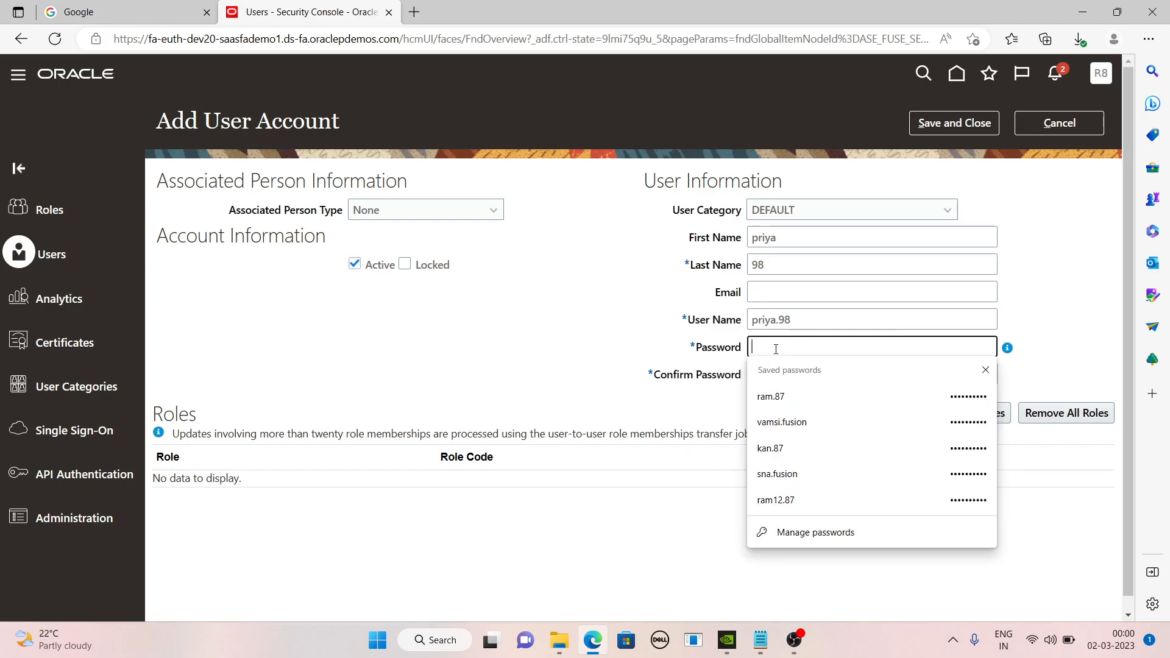
{"action": "type", "text": "•••••••"}
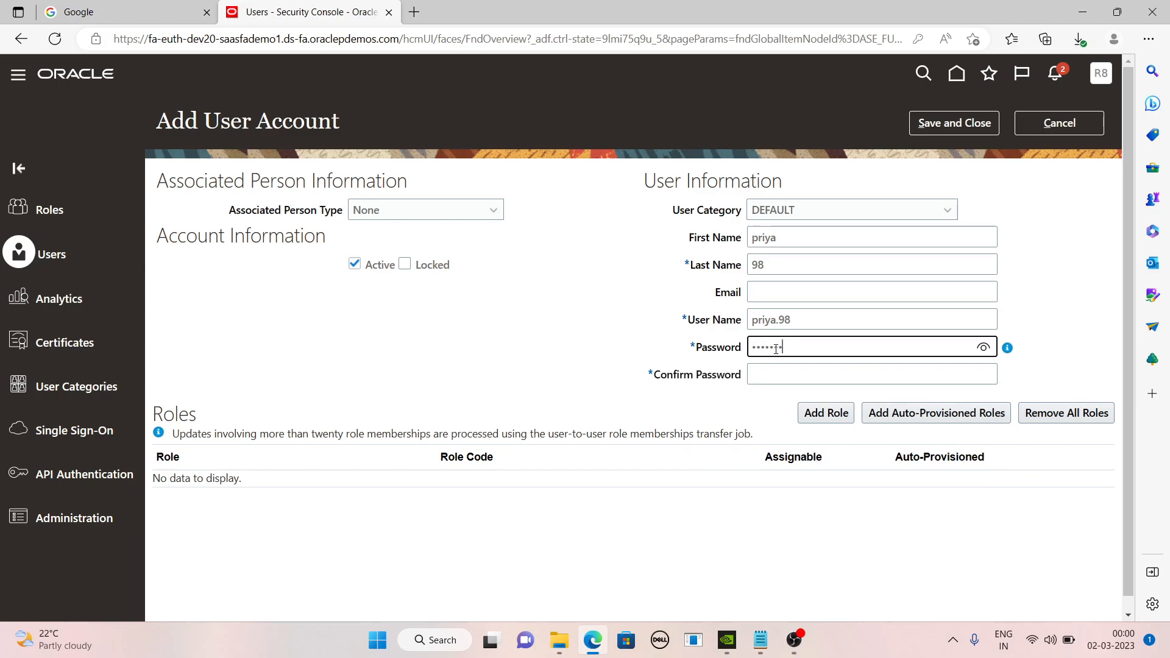
{"action": "type", "text": "•••"}
{"action": "left_click", "coordinate": [777, 376]}
{"action": "type", "text": "••••••"}
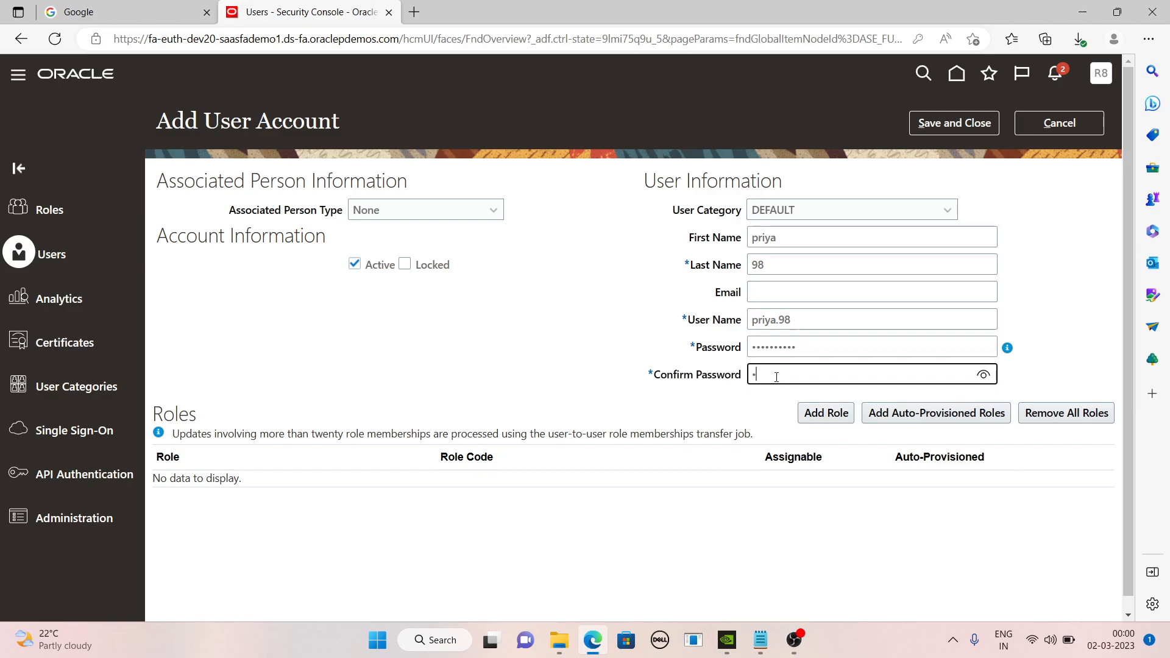
{"action": "type", "text": "••••"}
{"action": "left_click", "coordinate": [950, 124]}
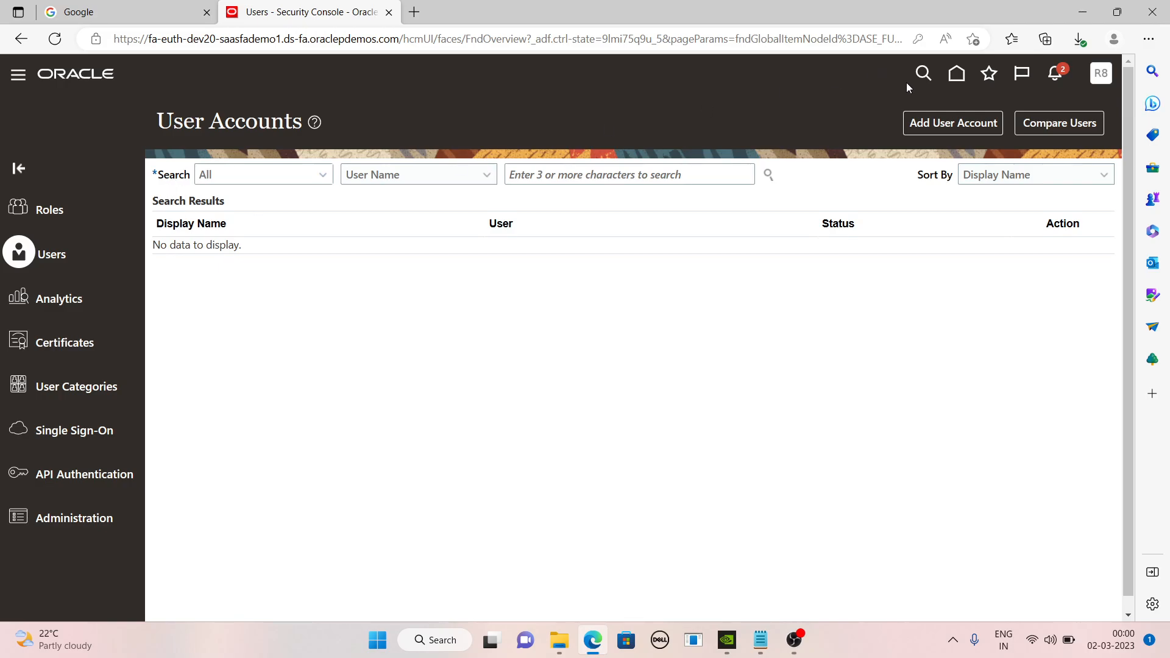
- Sign out of the administrator's session and confirm the single sign-off
{"action": "left_click", "coordinate": [1096, 78]}
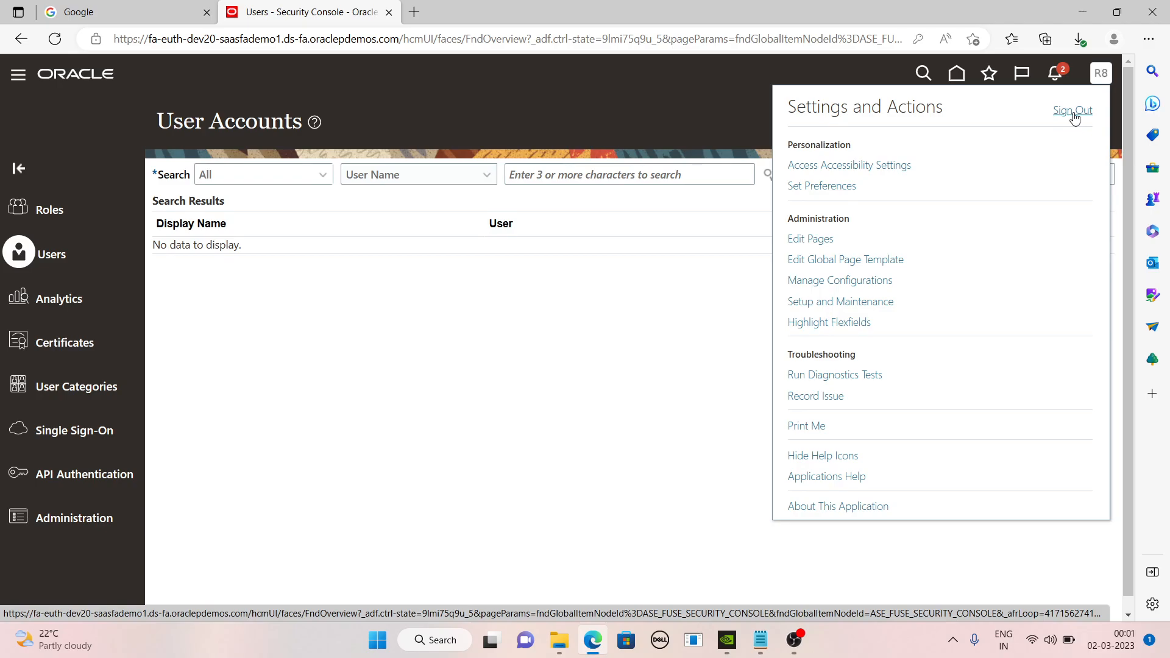
{"action": "left_click", "coordinate": [1073, 116]}
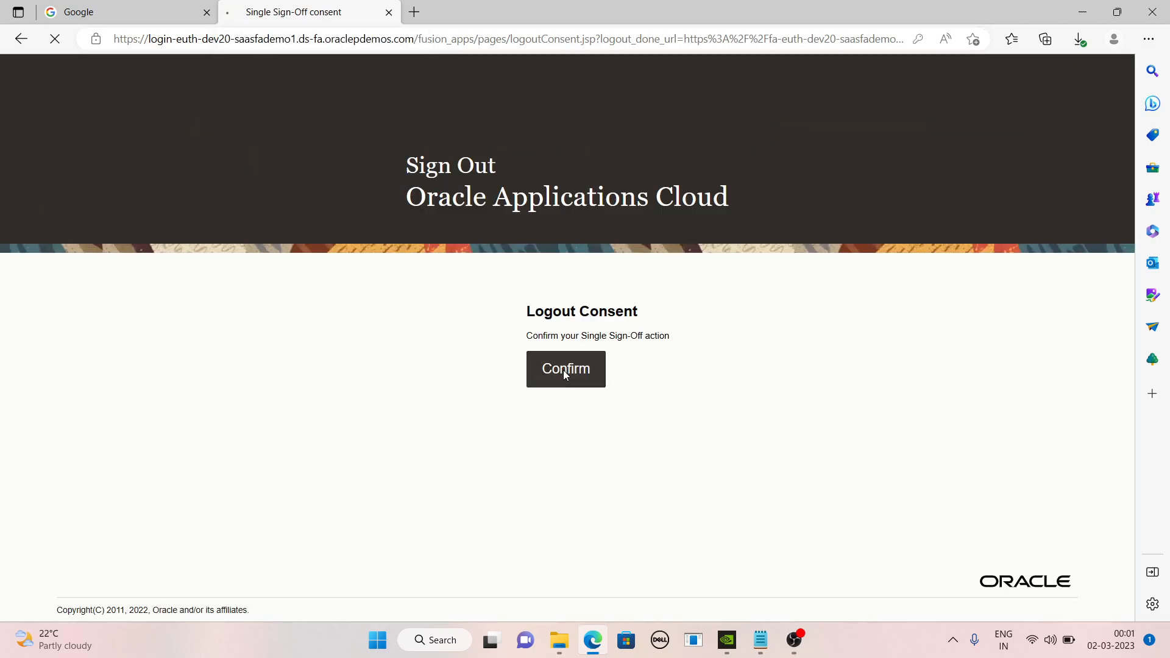
{"action": "left_click", "coordinate": [565, 371]}
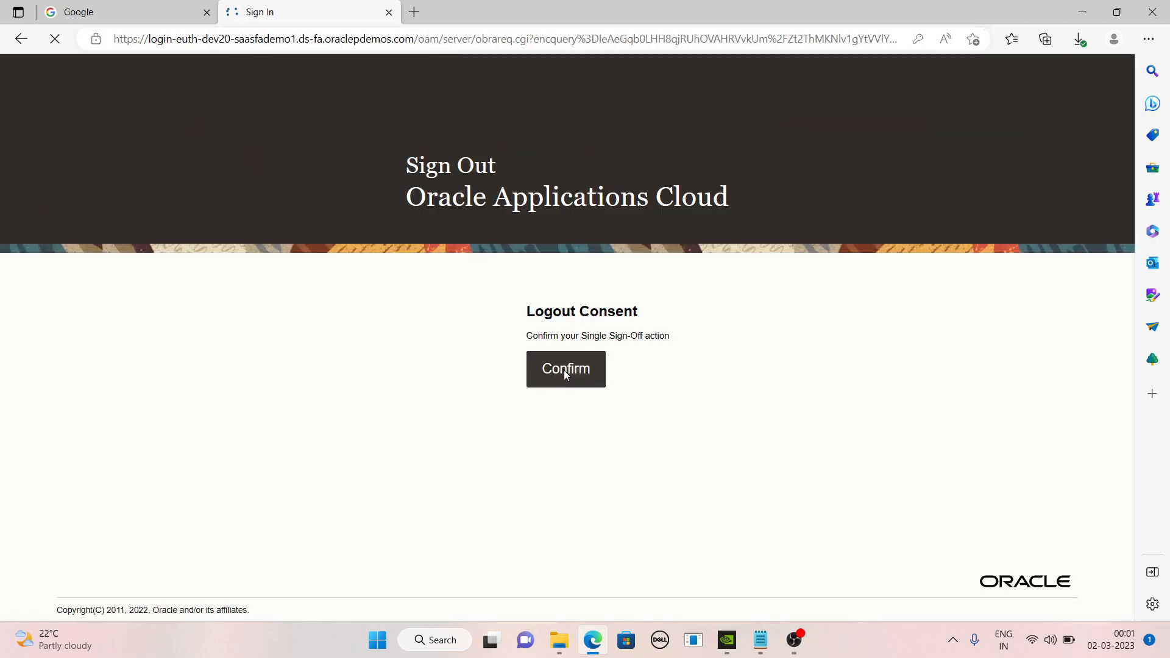
- Sign in with the newly created account's user name and accept saving its password in the browser
{"action": "triple_click", "coordinate": [539, 314]}
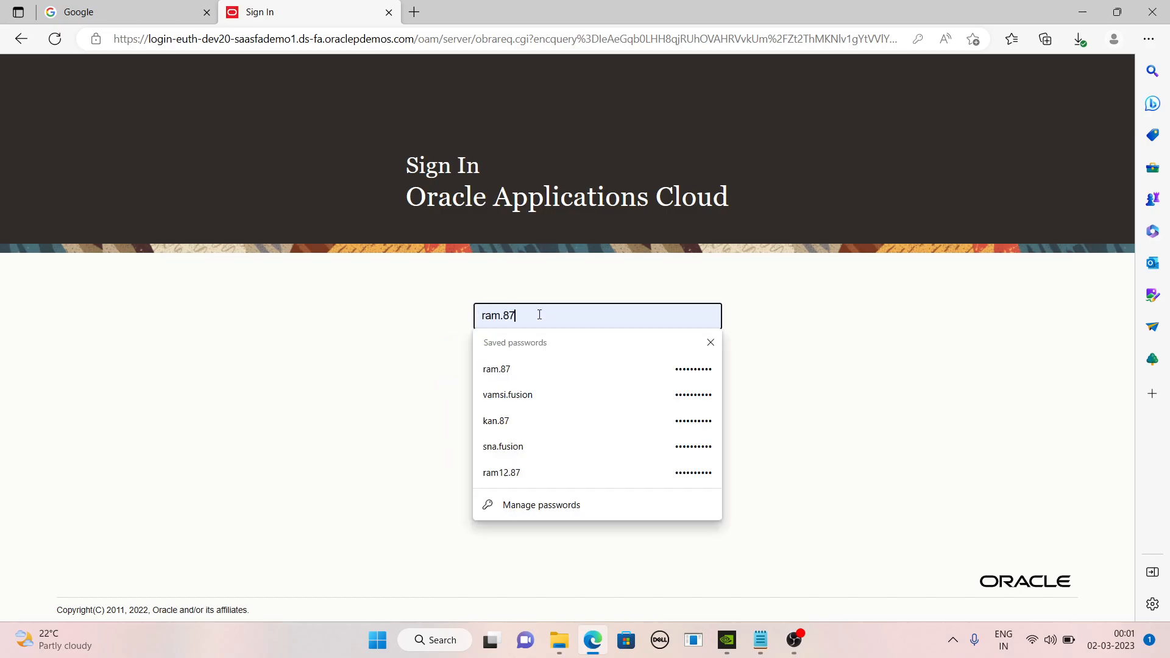
{"action": "type", "text": "priya"}
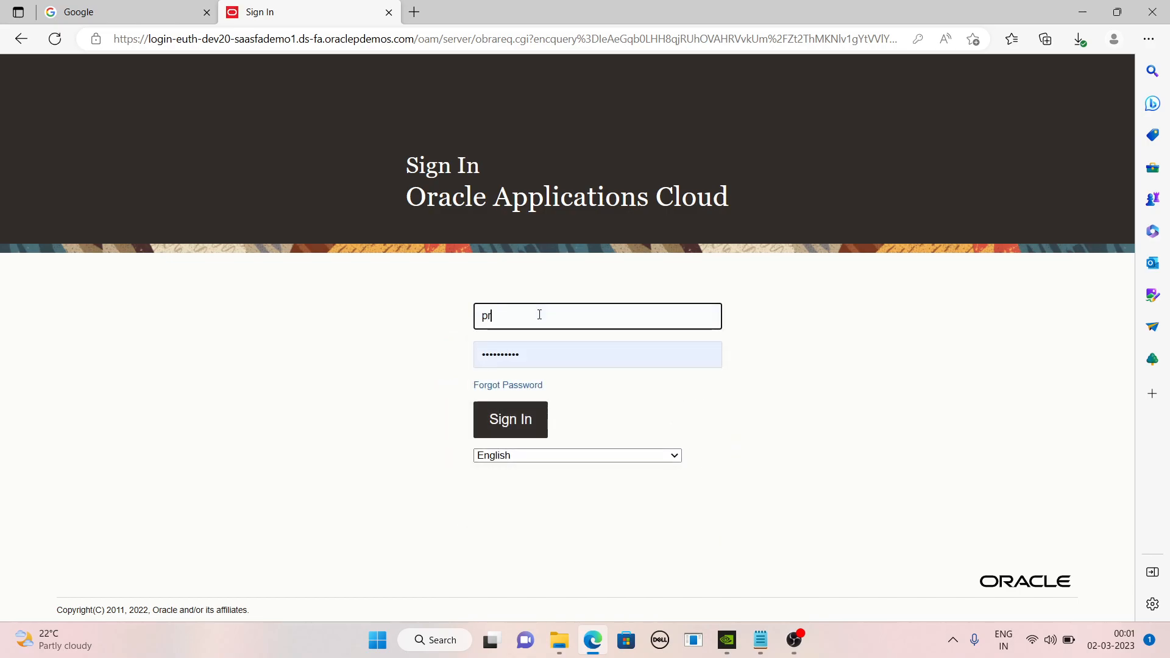
{"action": "type", "text": ".98"}
{"action": "left_click", "coordinate": [534, 426]}
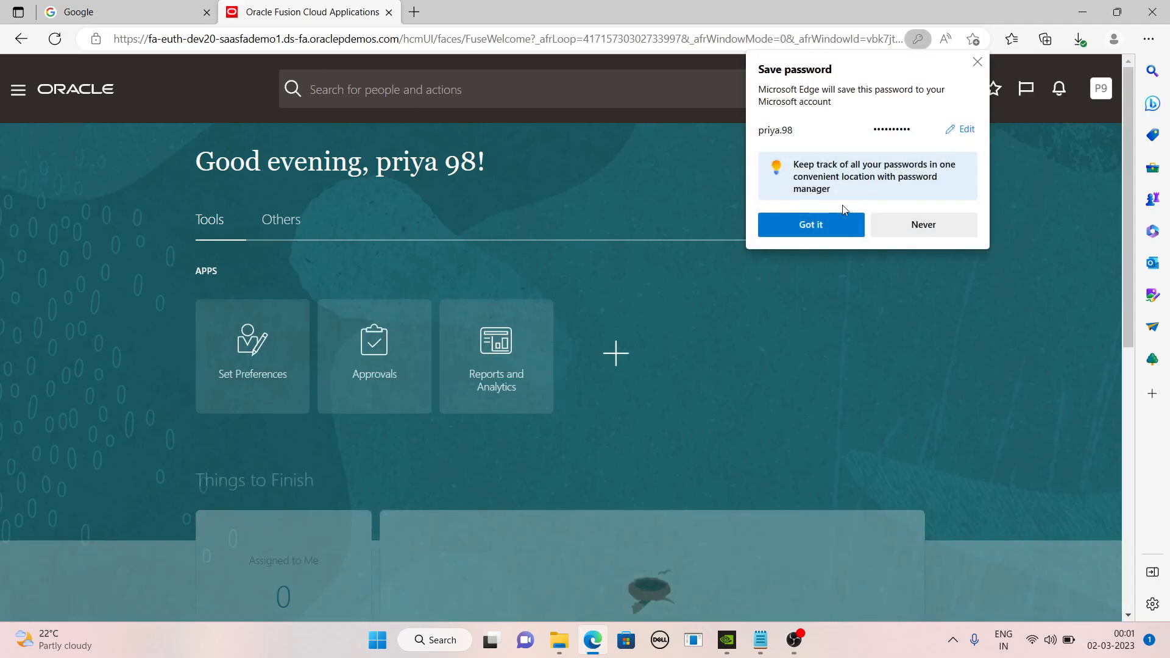
{"action": "left_click", "coordinate": [837, 223]}
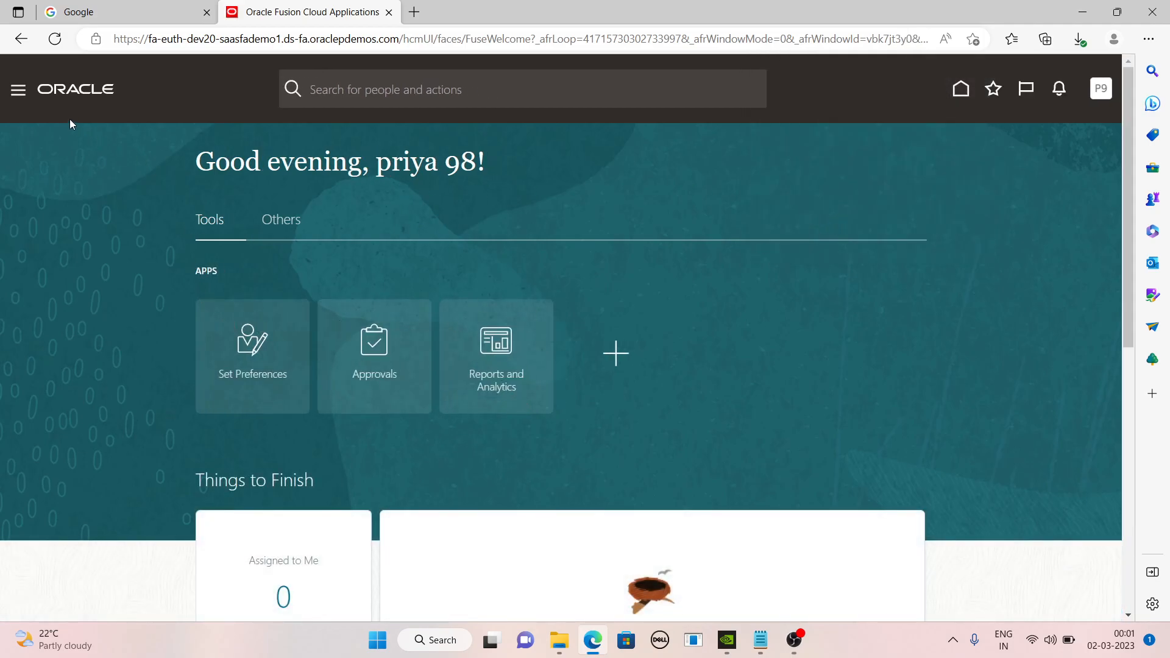
- Examine which Tools entries the navigation menu offers the new user without assigned roles
{"action": "left_click", "coordinate": [24, 92]}
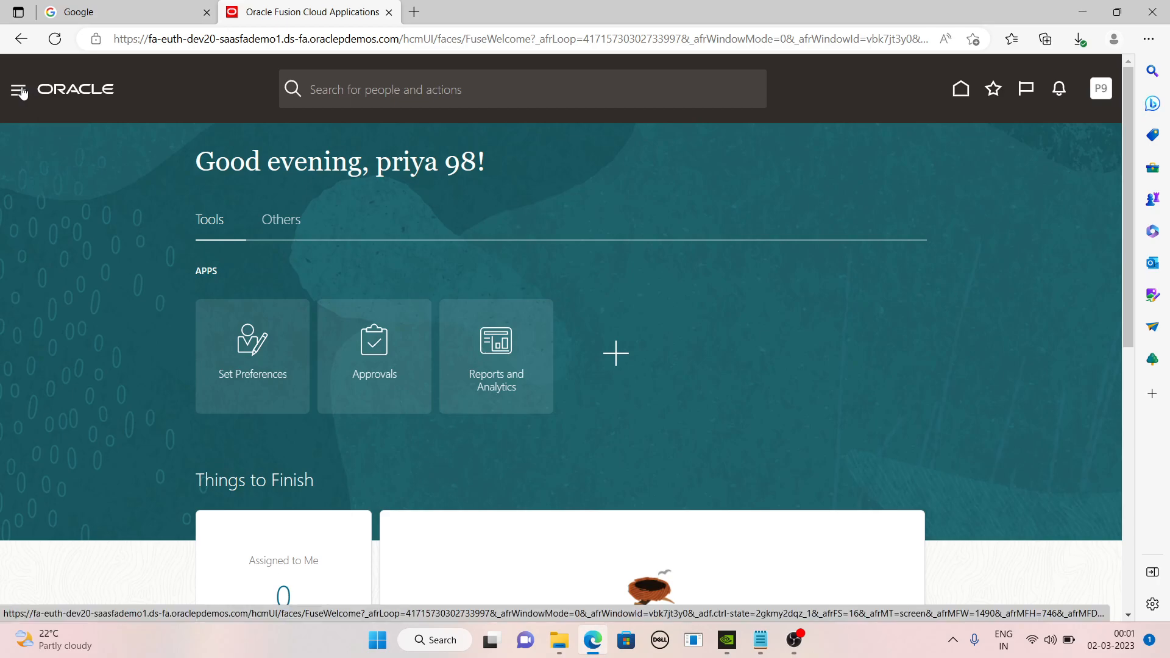
{"action": "left_click", "coordinate": [43, 165]}
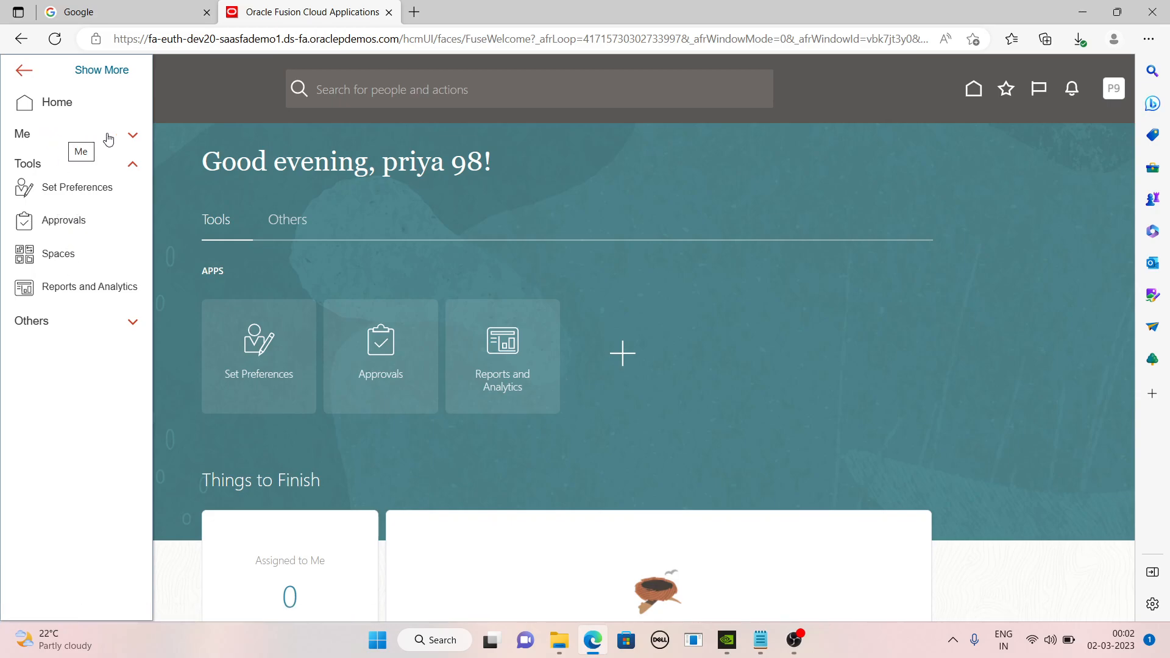
{"action": "left_click", "coordinate": [23, 70]}
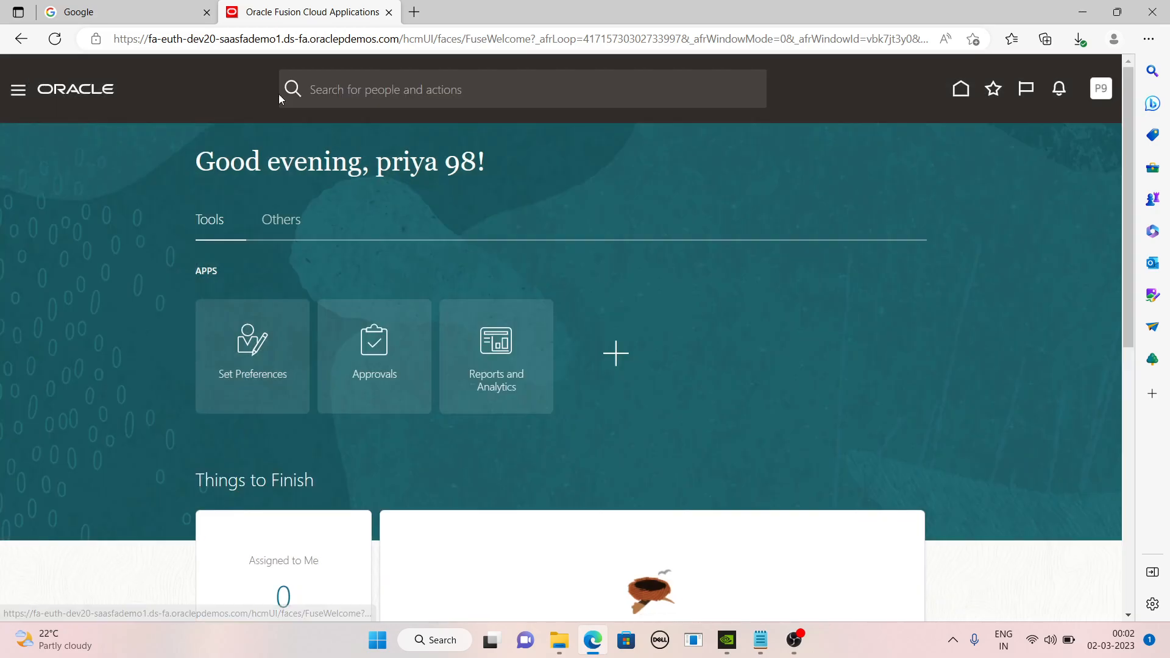
- Sign out of the new user's session and confirm the single sign-off
{"action": "left_click", "coordinate": [1097, 92]}
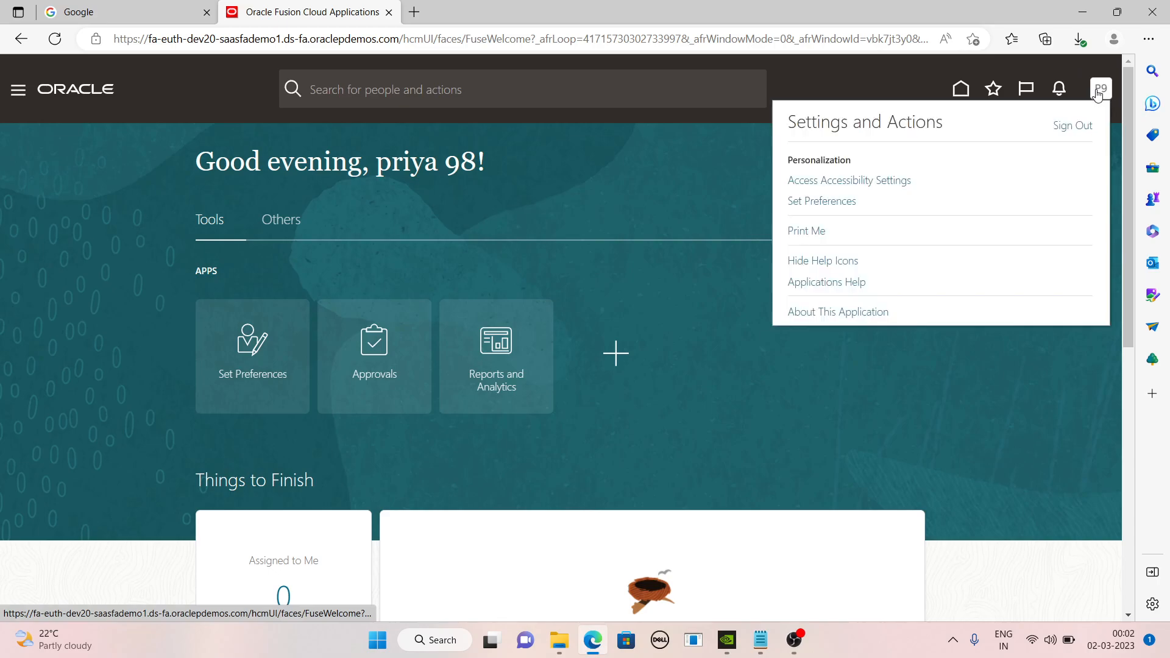
{"action": "left_click", "coordinate": [1085, 130]}
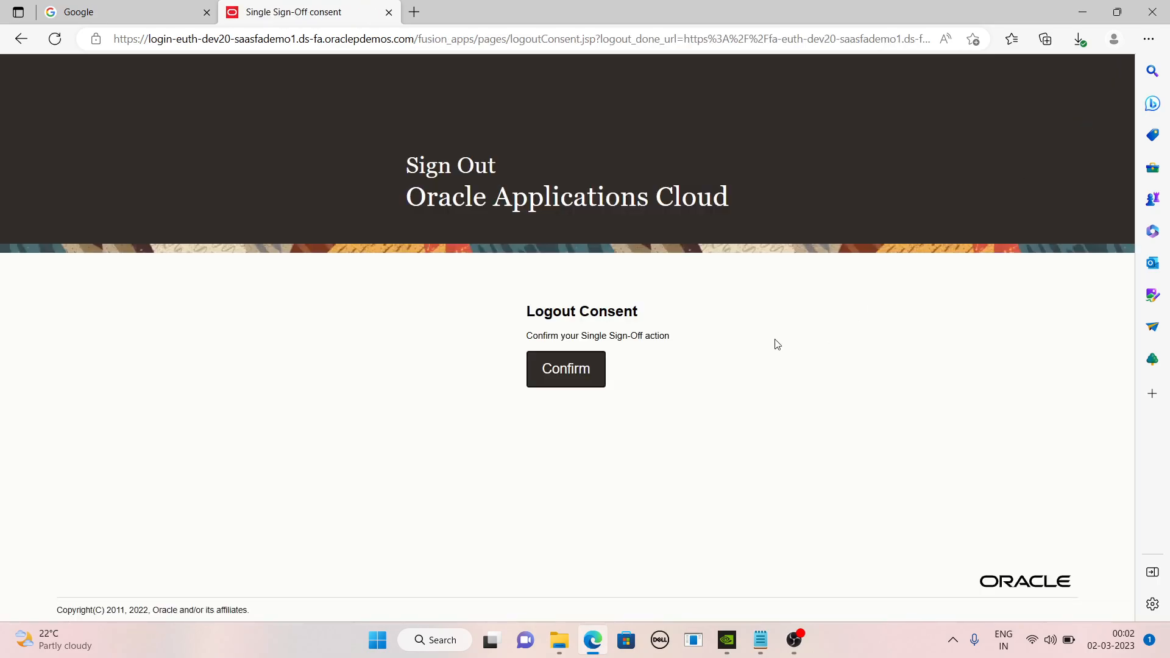
{"action": "left_click", "coordinate": [579, 372]}
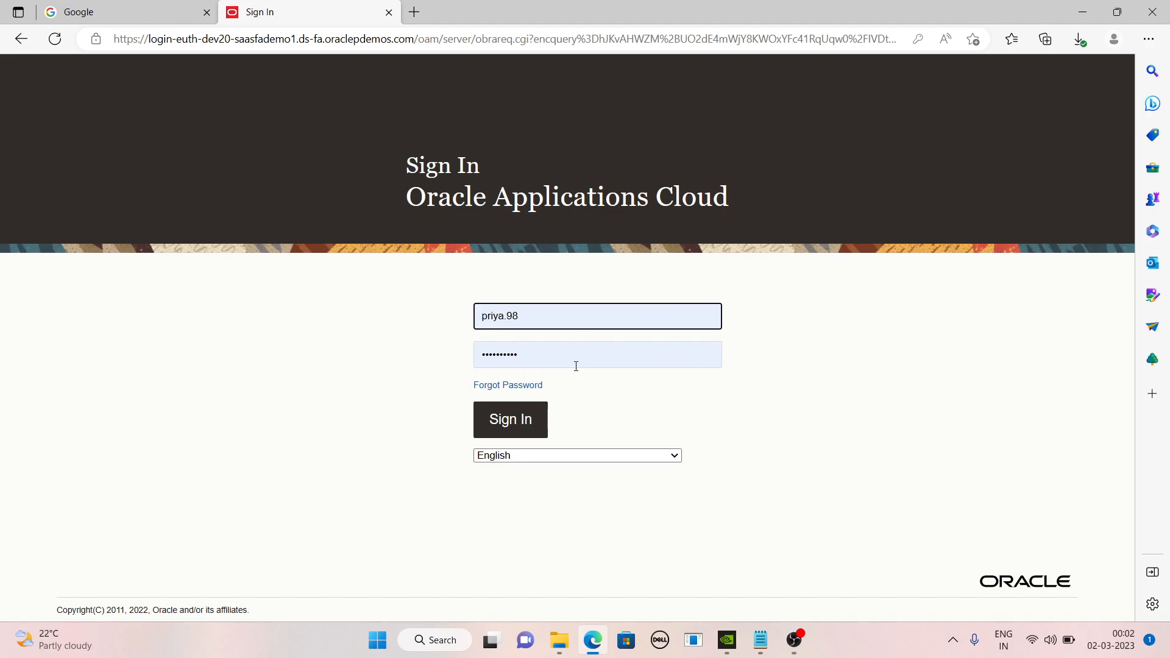
- Sign back in as the administrator using the saved user name and password
{"action": "left_click", "coordinate": [526, 314]}
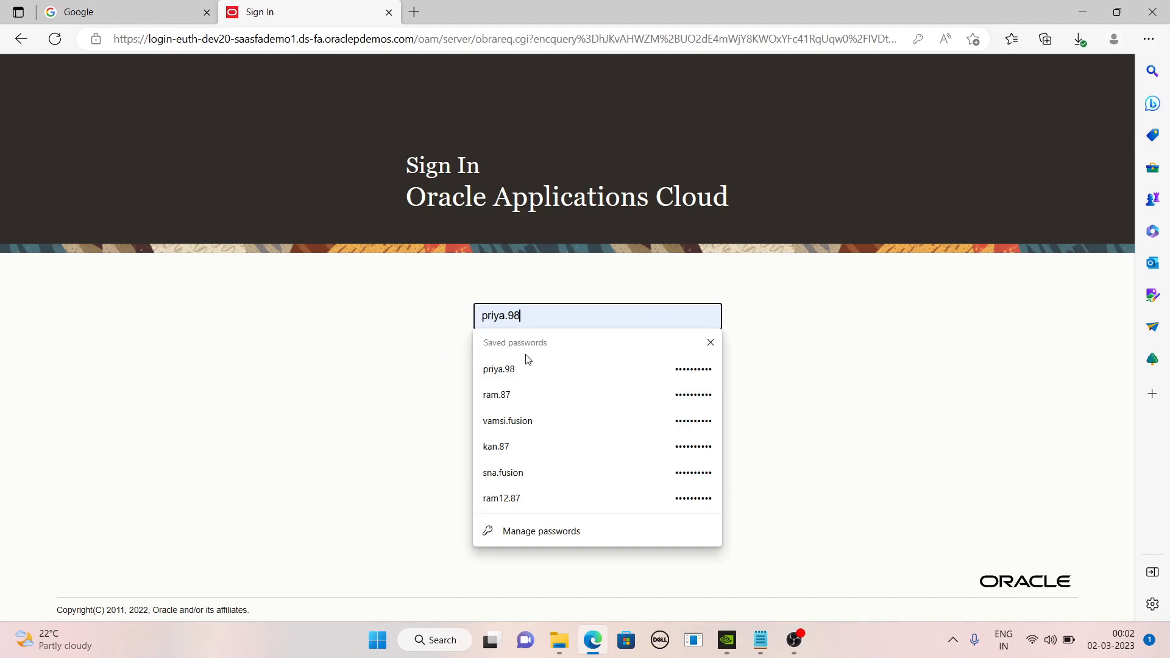
{"action": "left_click", "coordinate": [523, 395]}
{"action": "left_click", "coordinate": [527, 420]}
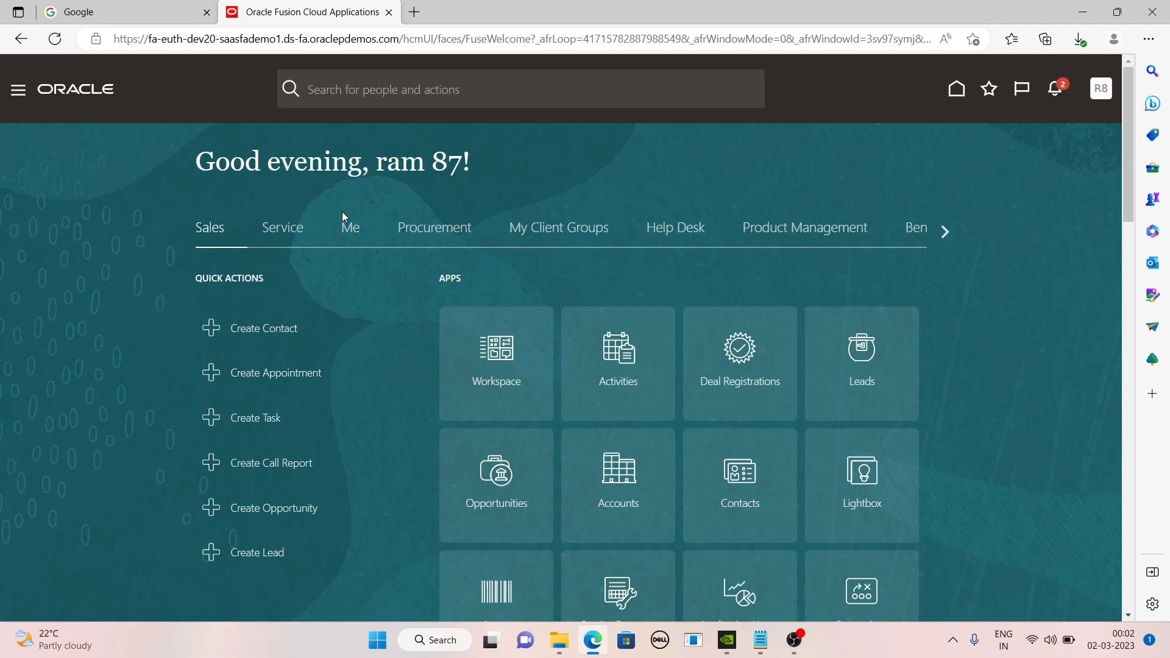
- Open the Security Console from the Tools group of the navigation menu
{"action": "left_click", "coordinate": [25, 92]}
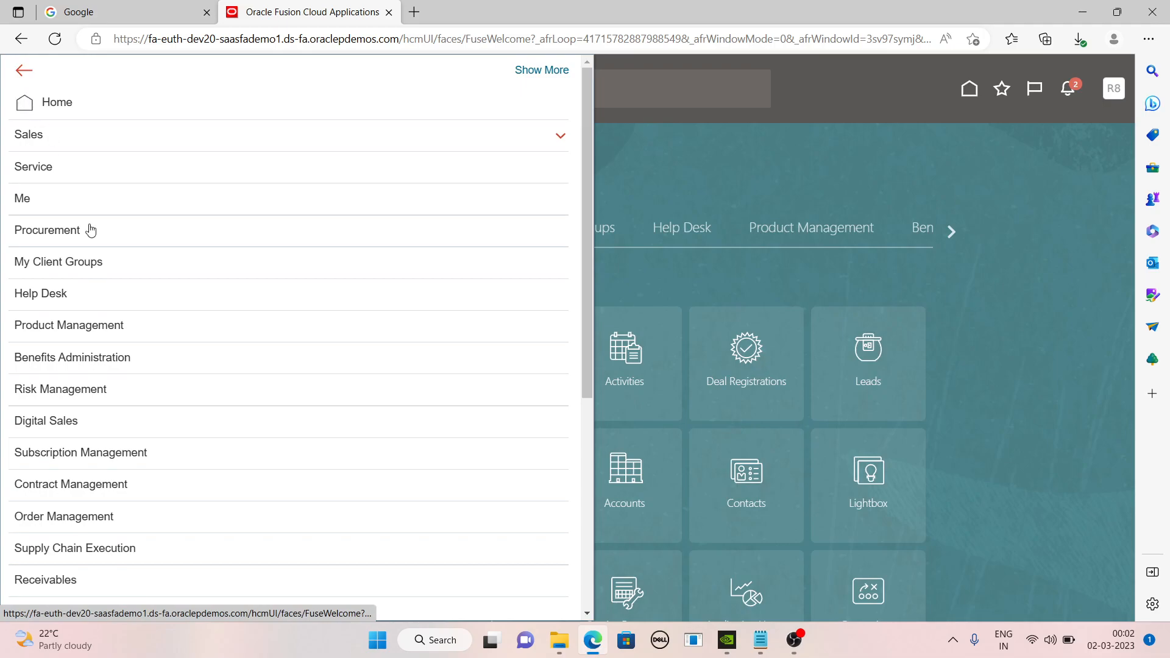
{"action": "scroll", "coordinate": [178, 470], "scroll_direction": "down", "scroll_amount": 5}
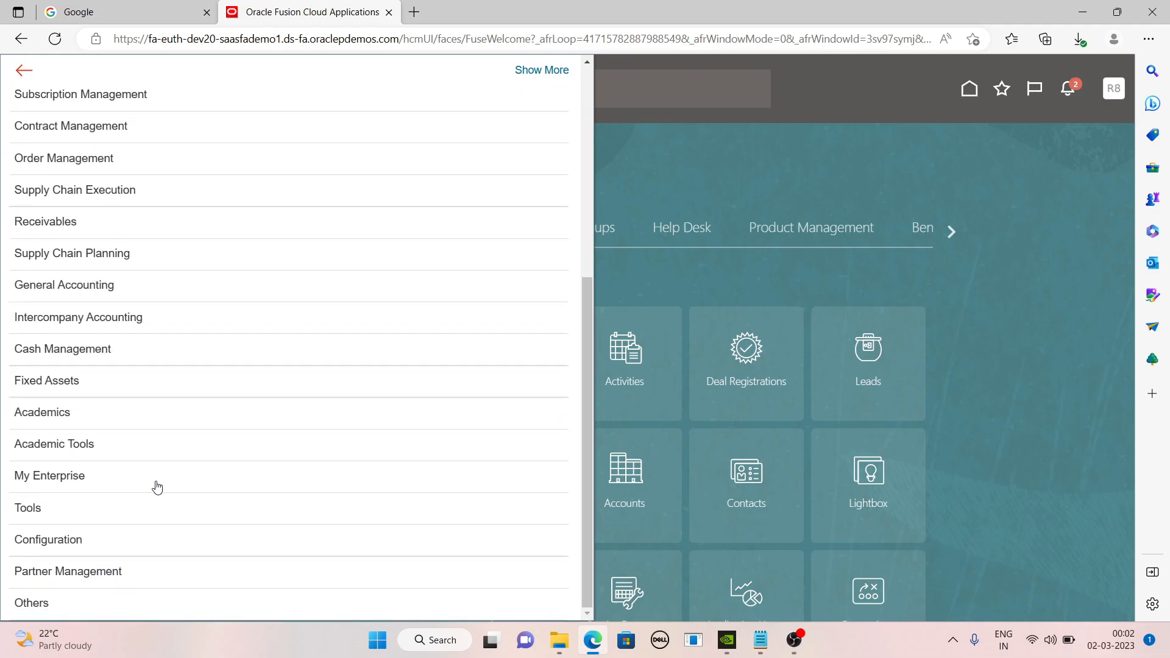
{"action": "left_click", "coordinate": [62, 510]}
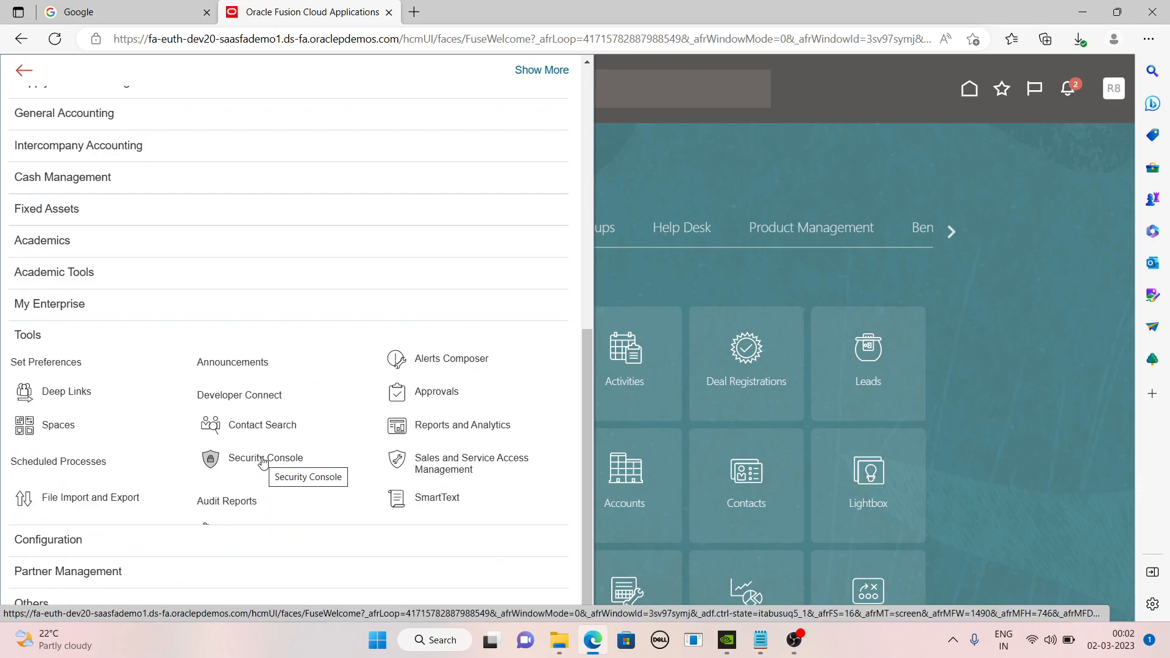
{"action": "left_click", "coordinate": [263, 458]}
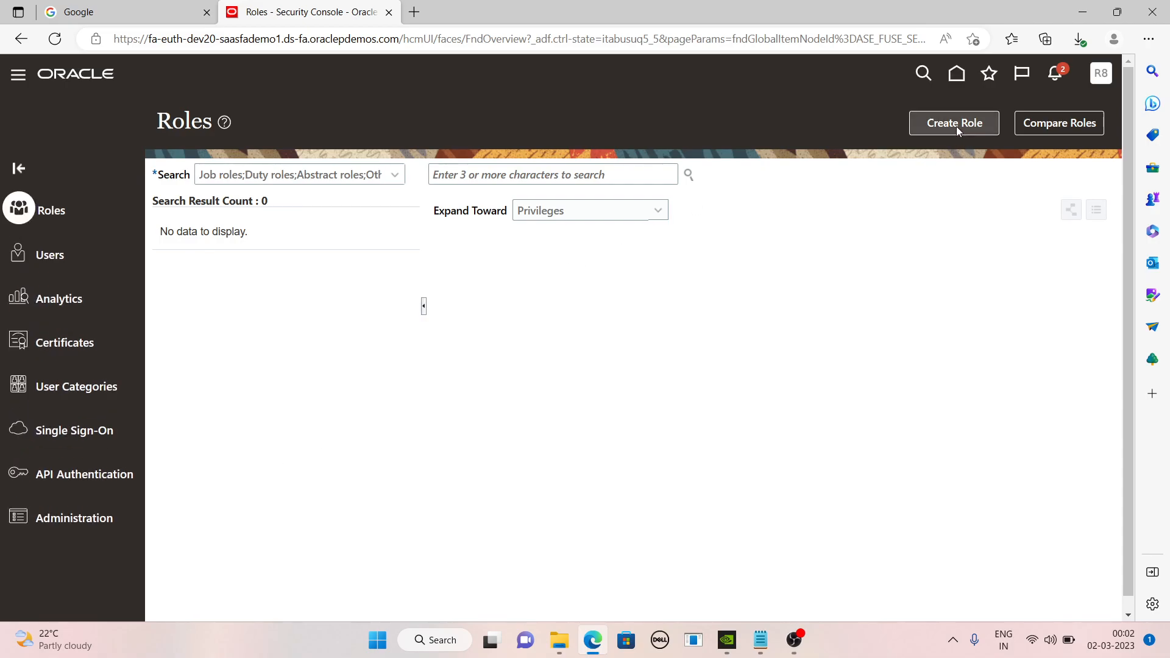
{"action": "left_click", "coordinate": [604, 175]}
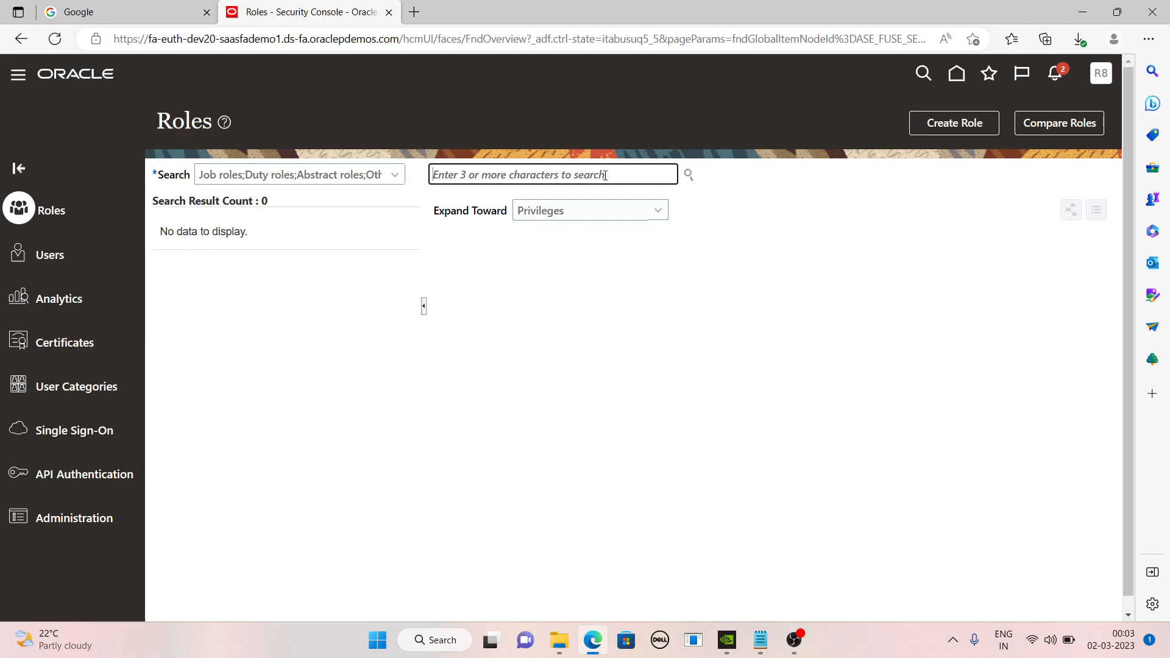
{"action": "type", "text": "pria"}
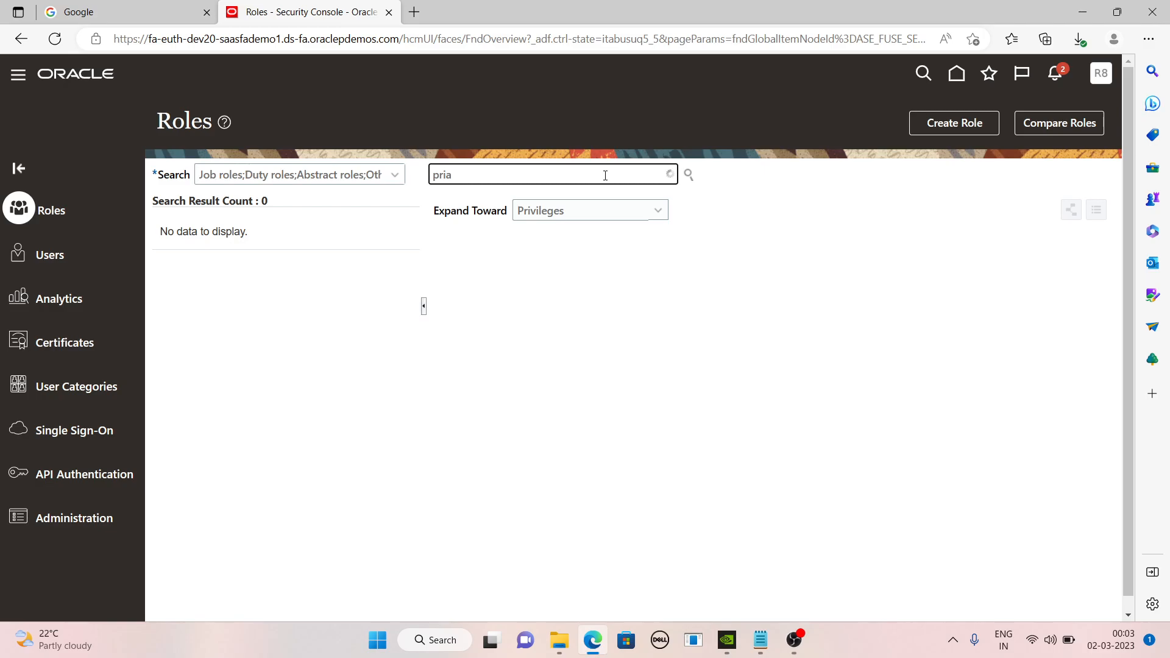
{"action": "key", "text": "BackSpace"}
{"action": "type", "text": "a"}
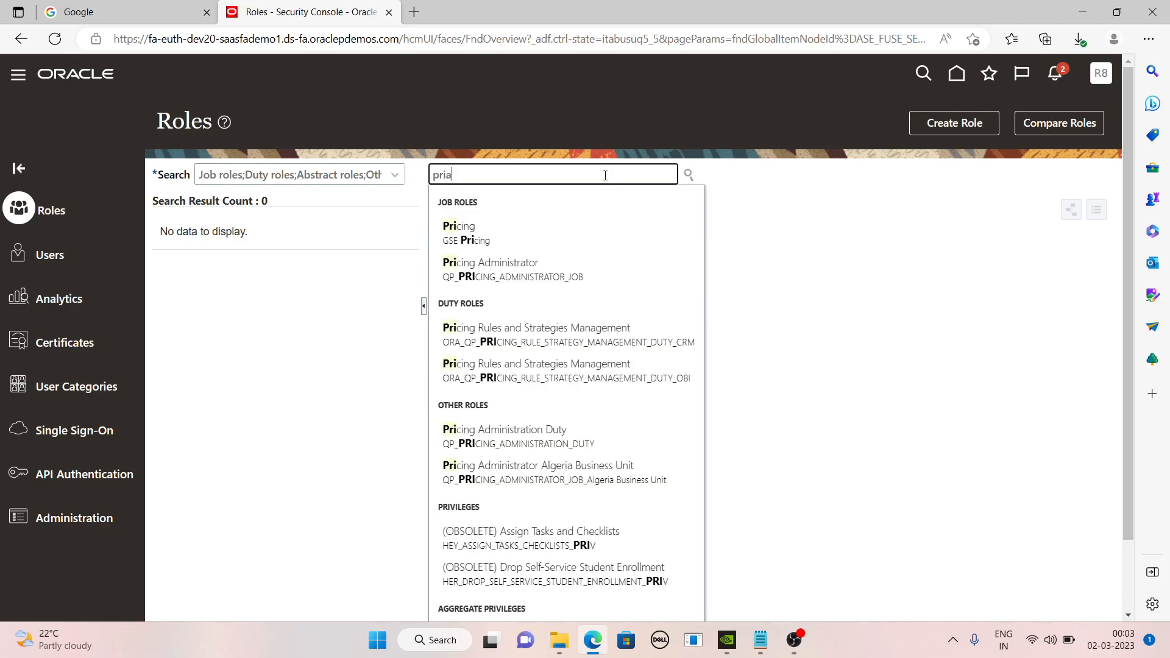
{"action": "key", "text": "BackSpace"}
{"action": "type", "text": "ya"}
{"action": "left_click", "coordinate": [687, 175]}
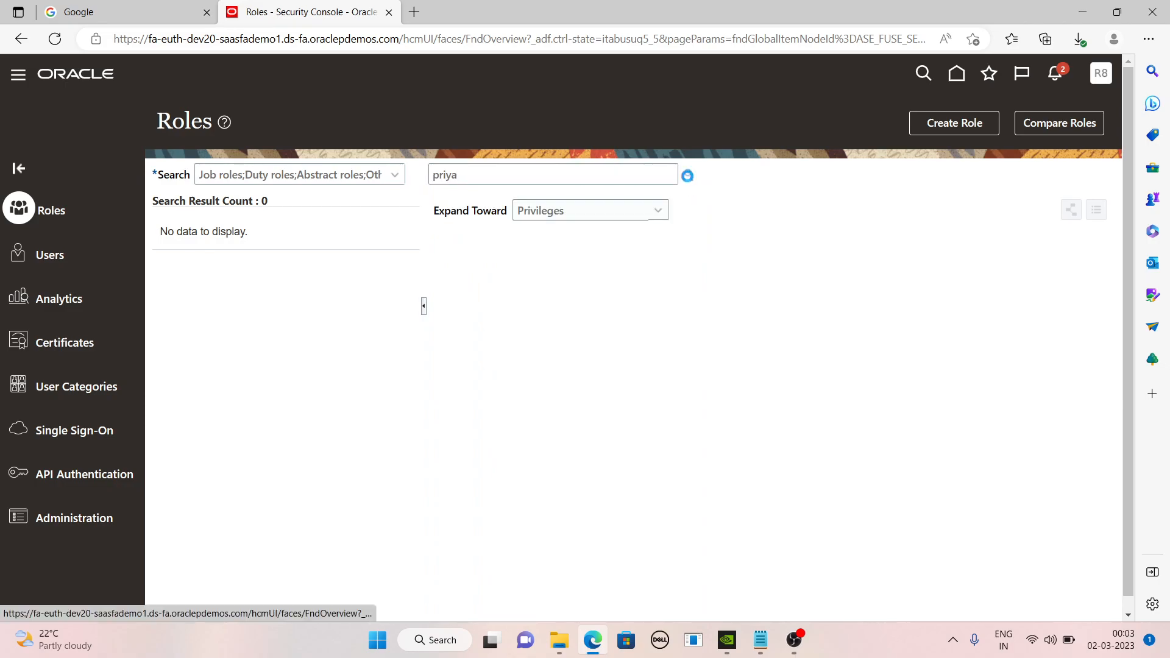
{"action": "left_click", "coordinate": [474, 176]}
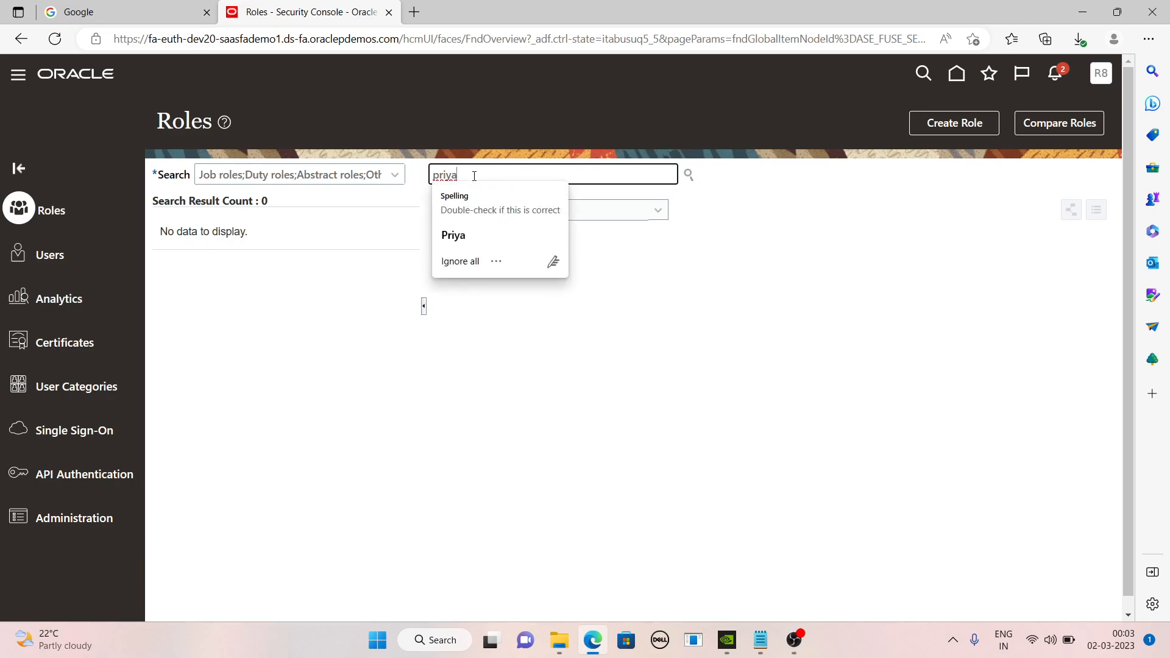
{"action": "key", "text": "BackSpace"}
{"action": "key", "text": "BackSpace"}
{"action": "key", "text": "BackSpace"}
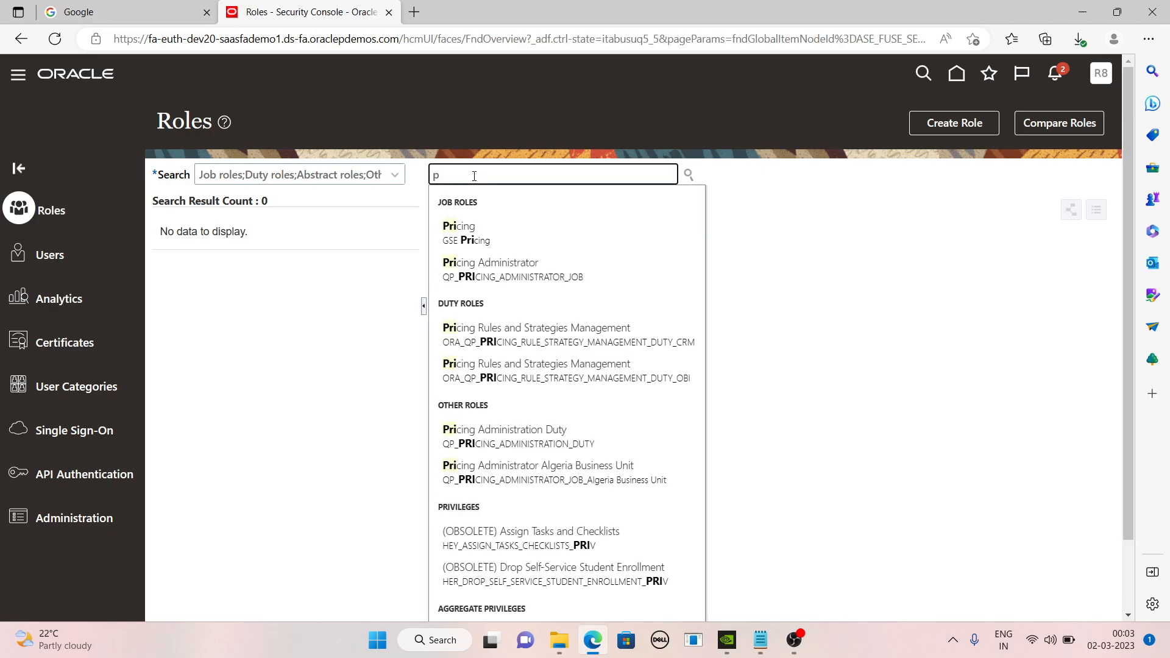
{"action": "key", "text": "BackSpace"}
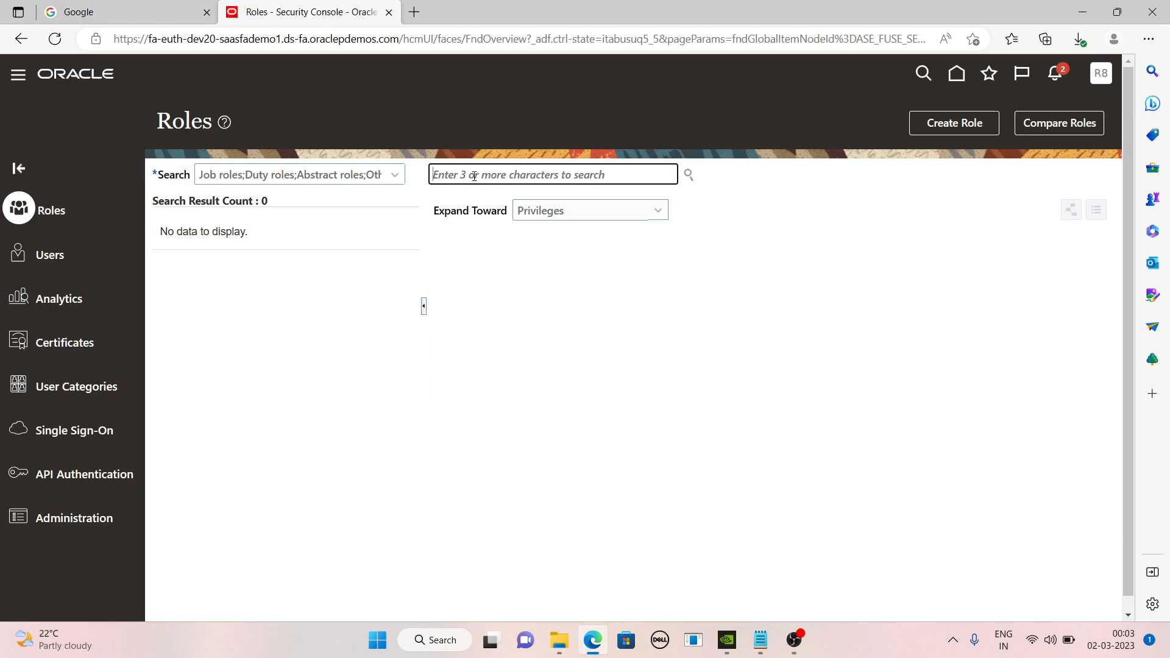
- Search the user accounts for the new user's first name and open that account's details
{"action": "left_click", "coordinate": [59, 257]}
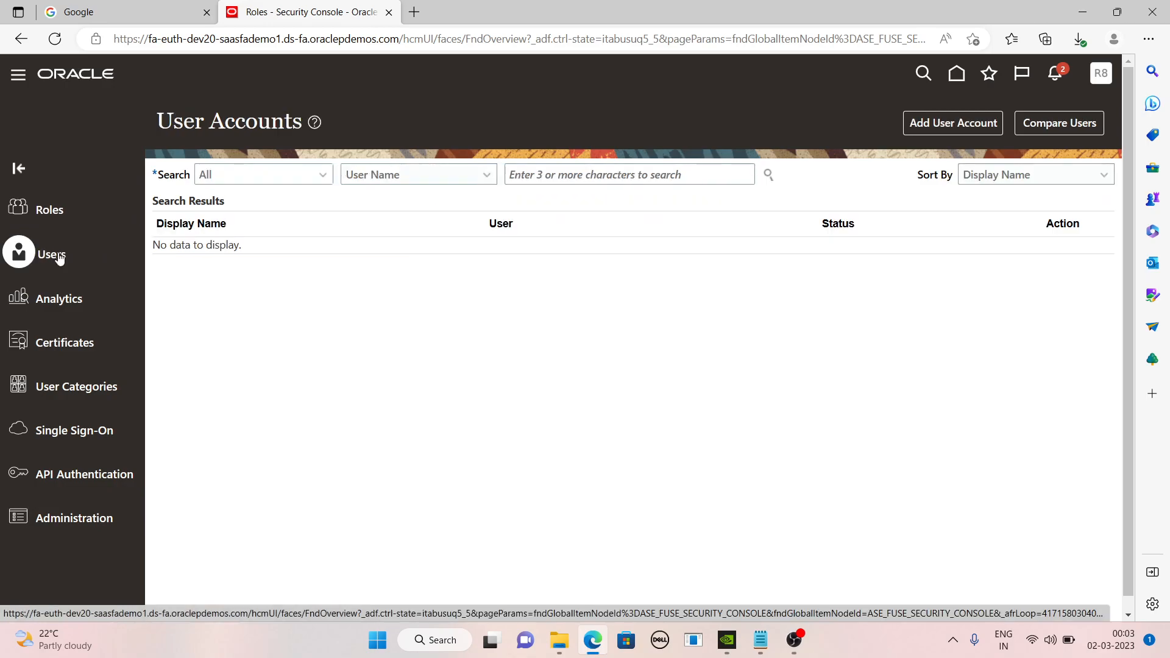
{"action": "left_click", "coordinate": [592, 174]}
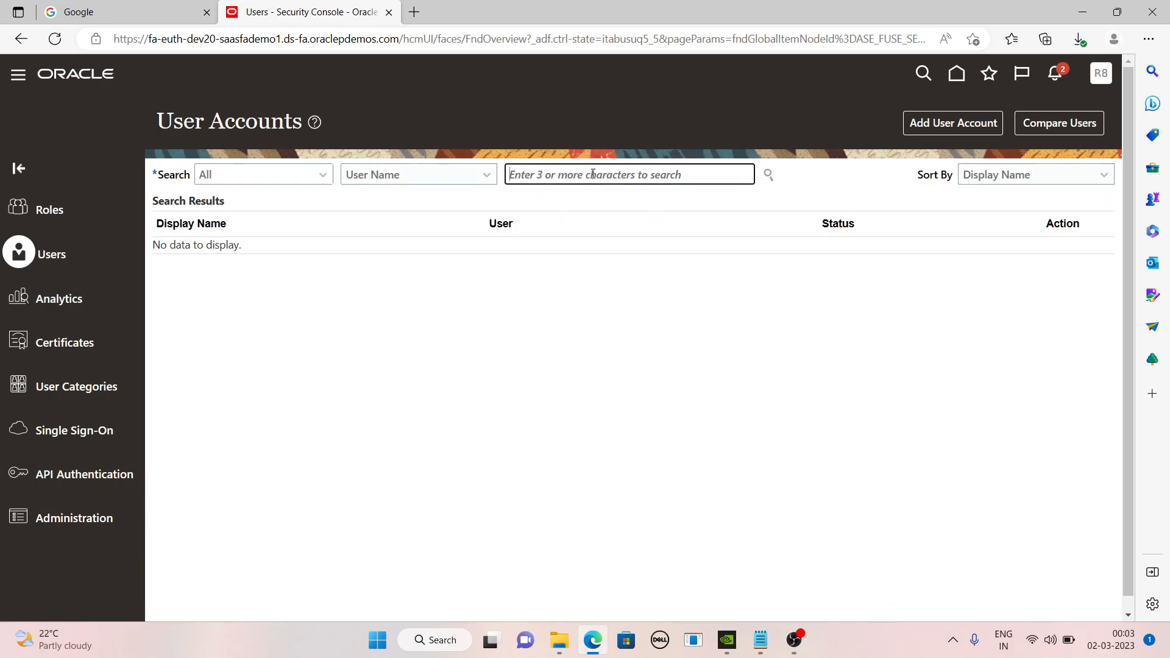
{"action": "type", "text": "priya"}
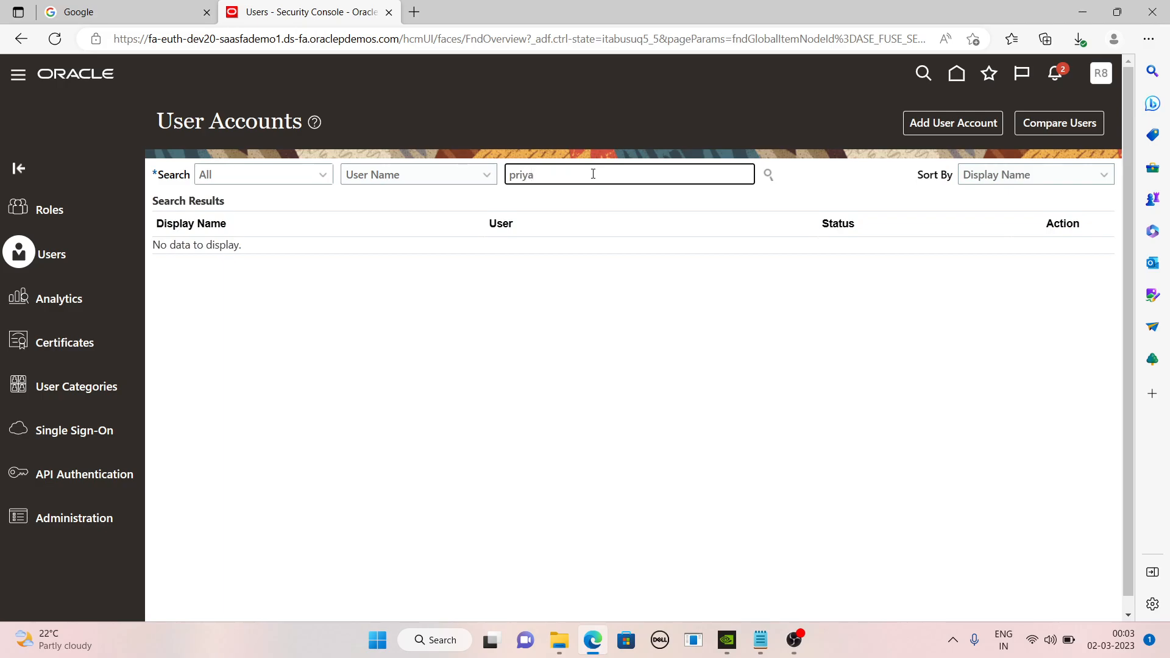
{"action": "left_click", "coordinate": [767, 175]}
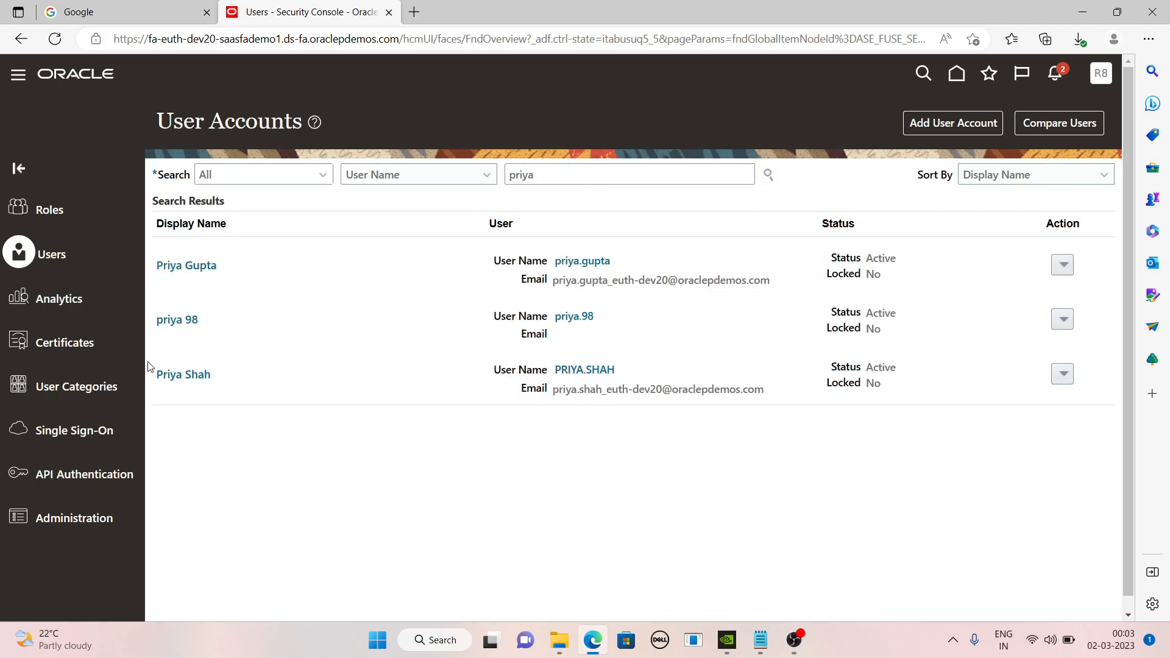
{"action": "left_click", "coordinate": [172, 323]}
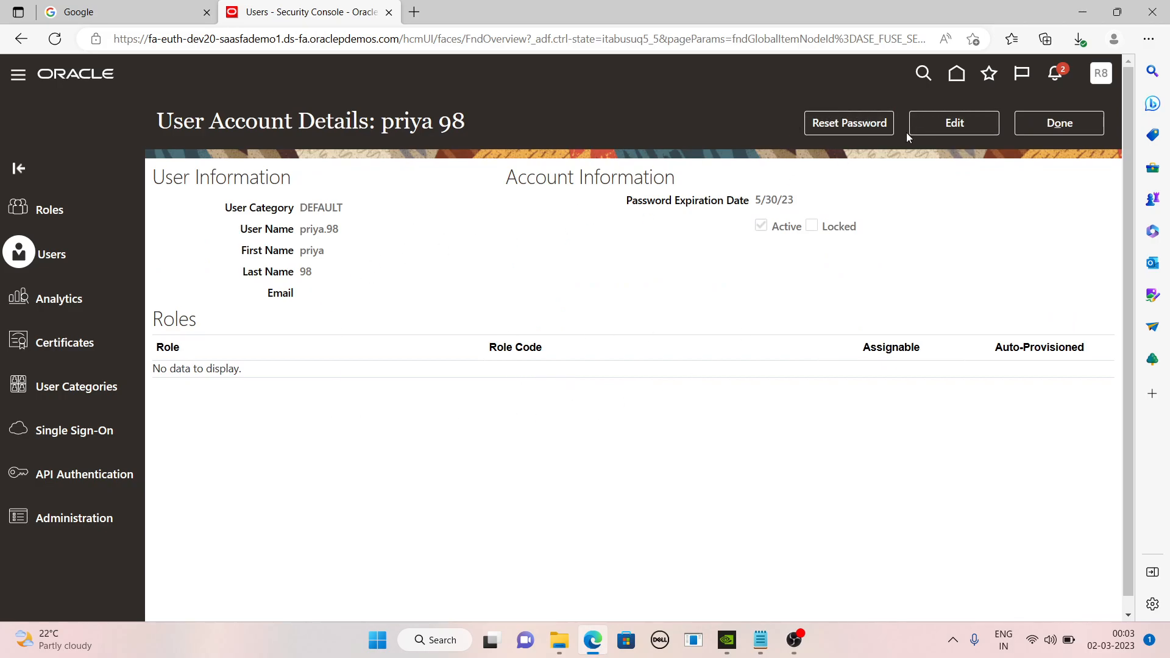
- Add the IT Security Manager role with code FND_IT_SECURITY_MANAGER_JOB to the user account, save it and close its details
{"action": "left_click", "coordinate": [926, 125]}
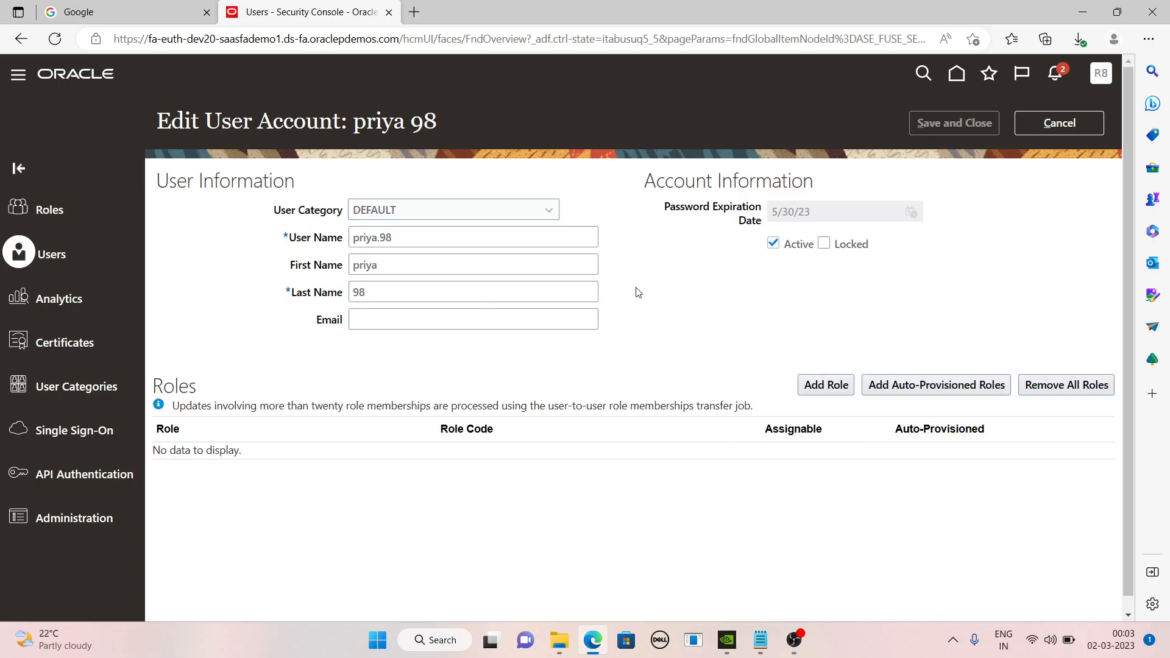
{"action": "left_click", "coordinate": [820, 383]}
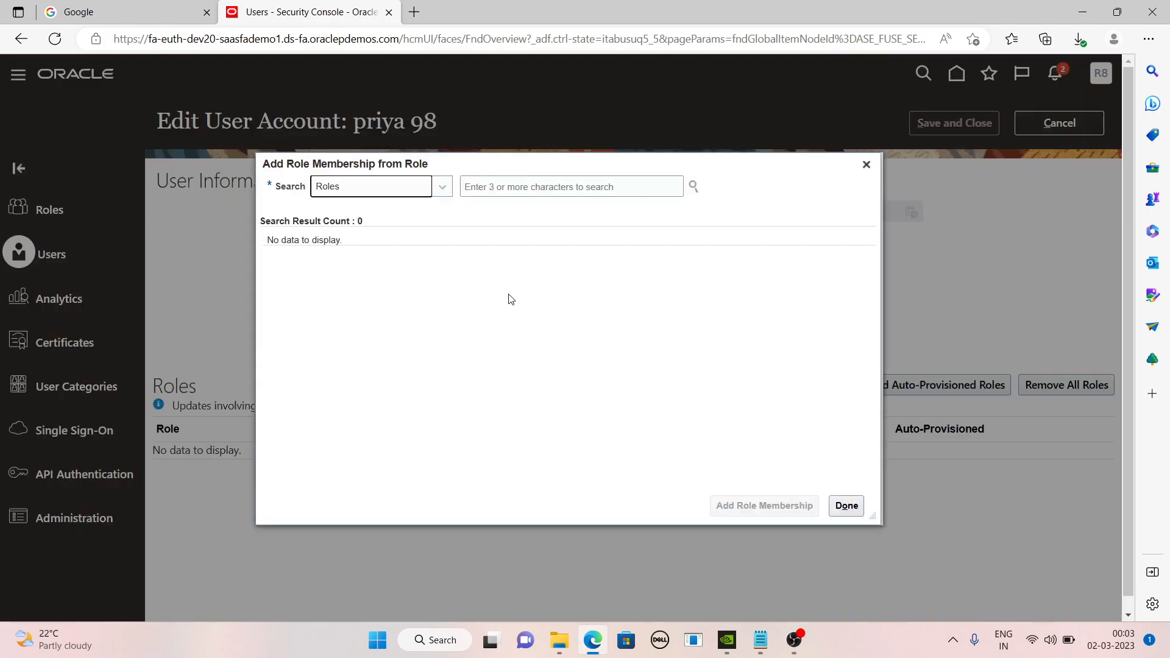
{"action": "left_click", "coordinate": [497, 186]}
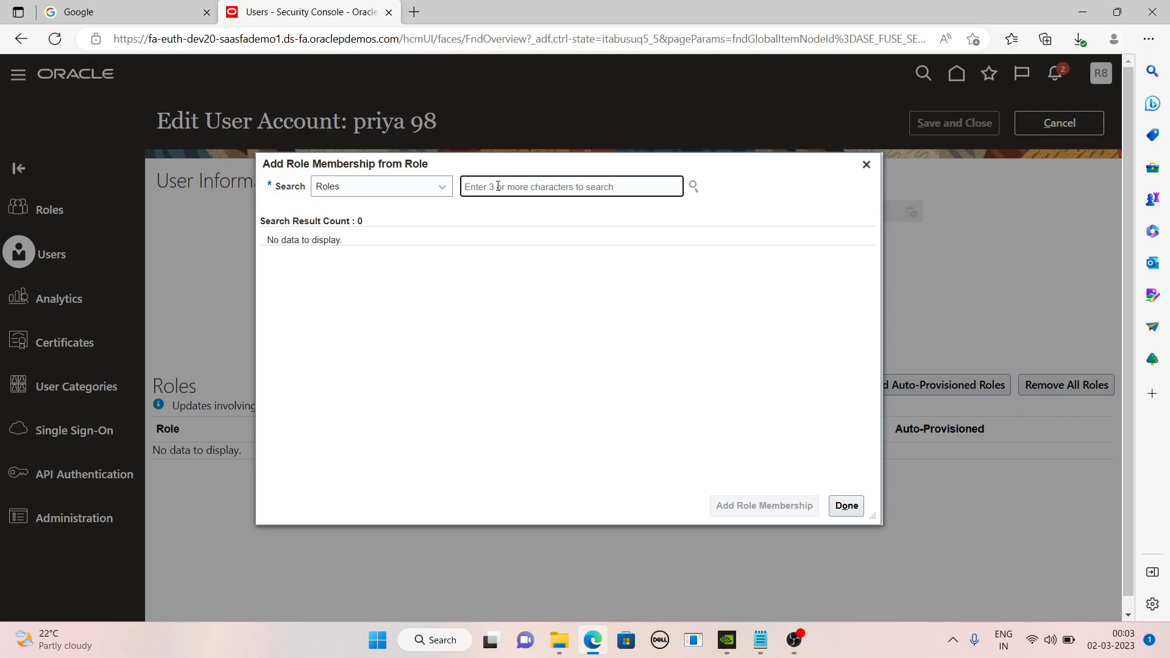
{"action": "type", "text": "in"}
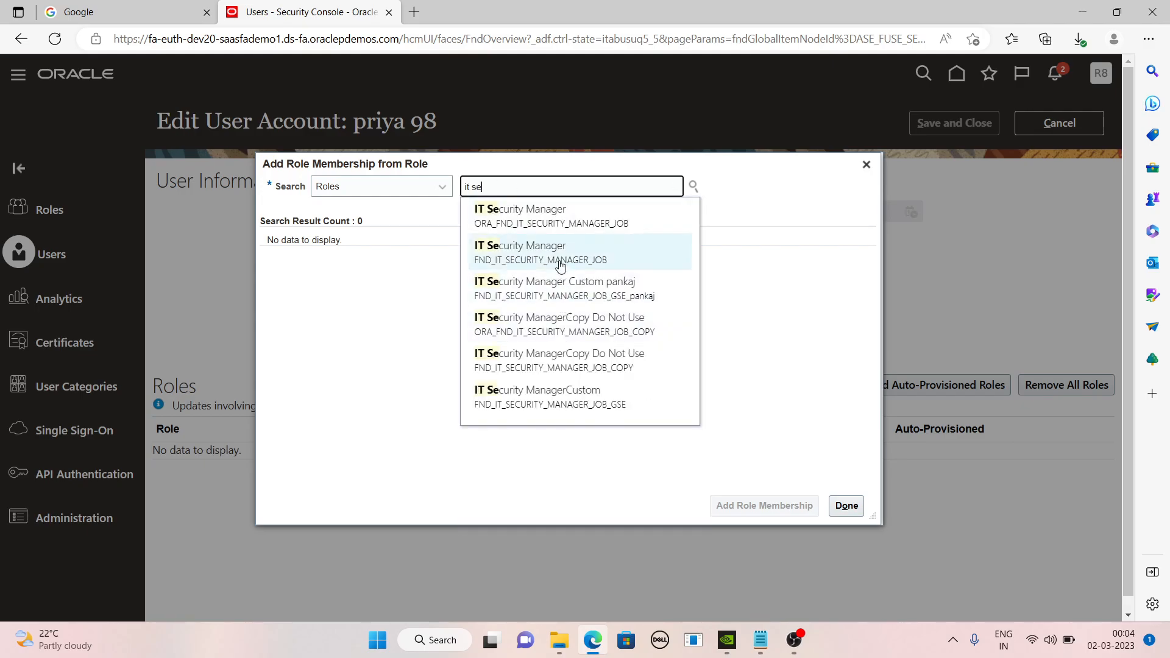
{"action": "left_click", "coordinate": [559, 256]}
{"action": "left_click", "coordinate": [469, 264]}
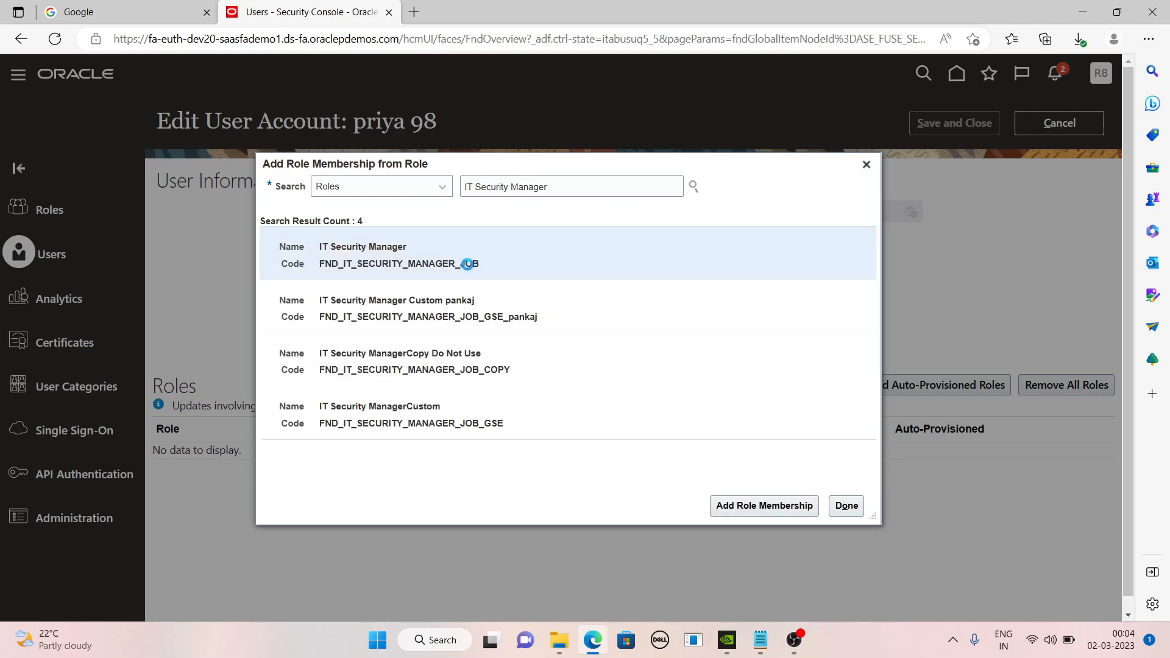
{"action": "left_click", "coordinate": [784, 510]}
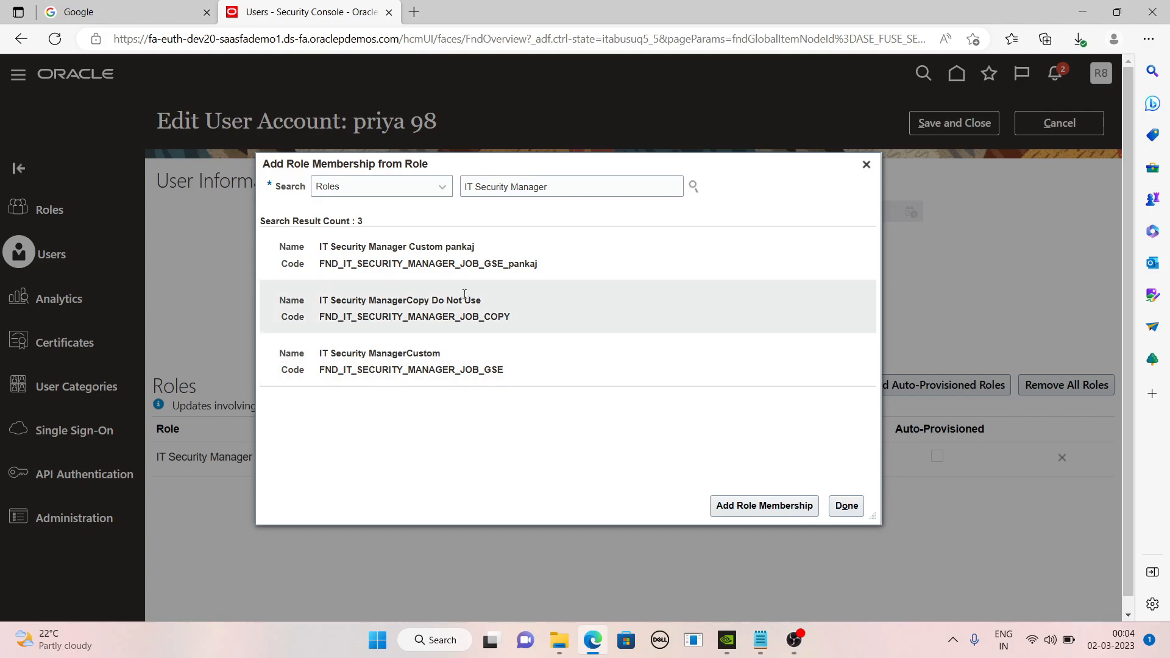
{"action": "left_click", "coordinate": [846, 506]}
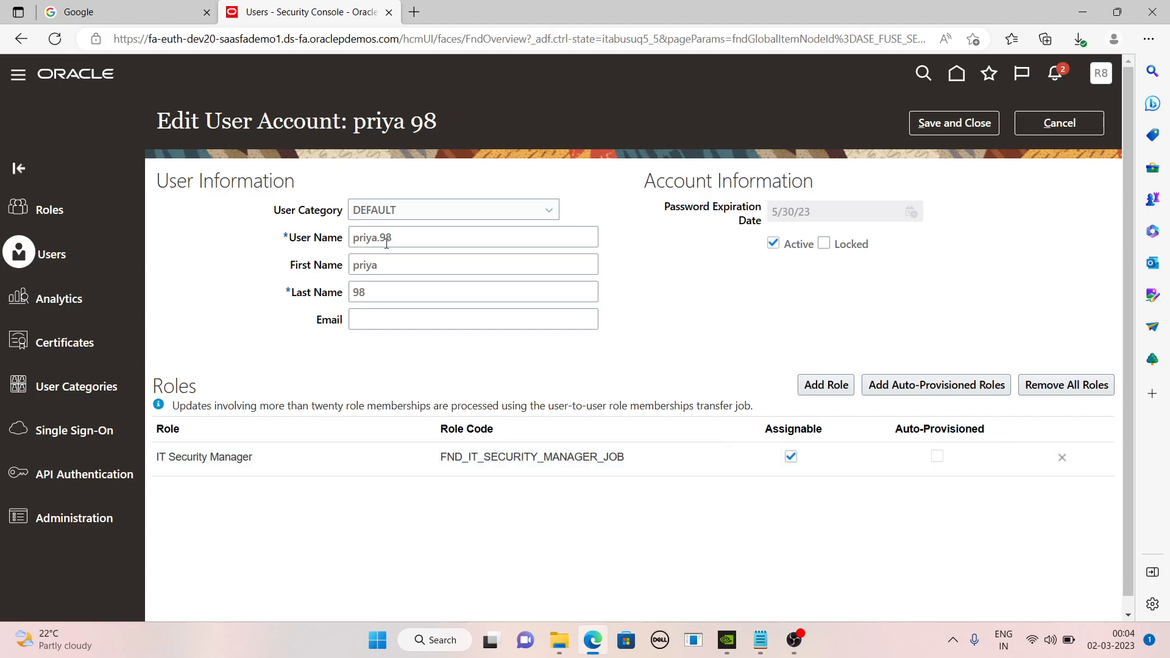
{"action": "left_click", "coordinate": [944, 126]}
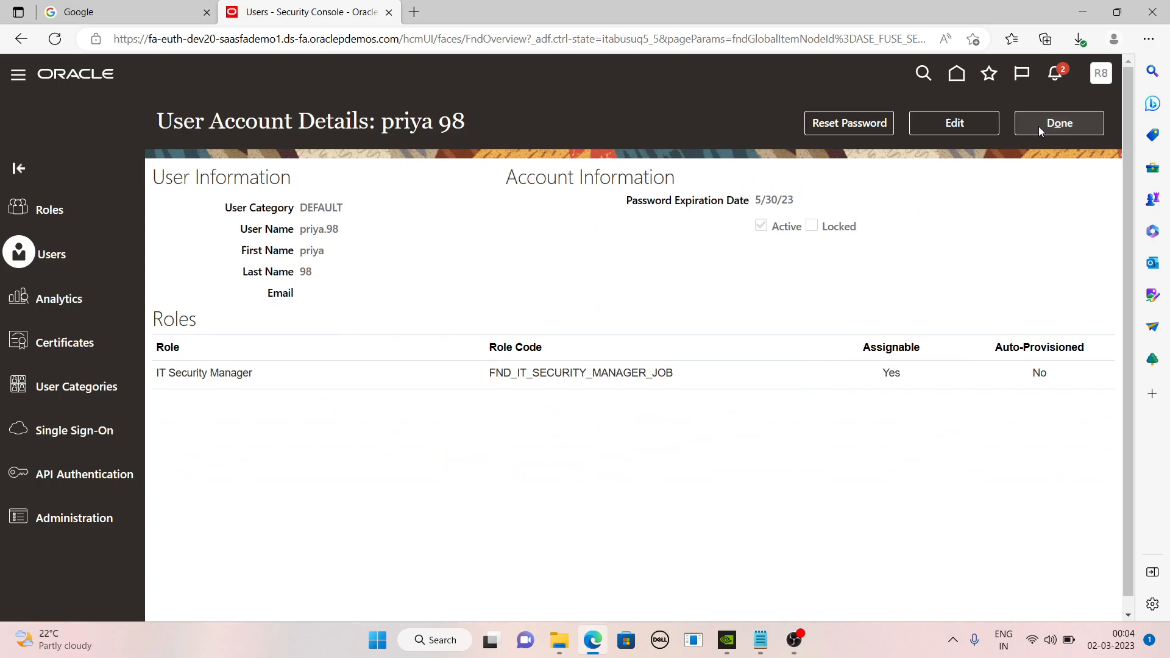
{"action": "left_click", "coordinate": [1038, 126]}
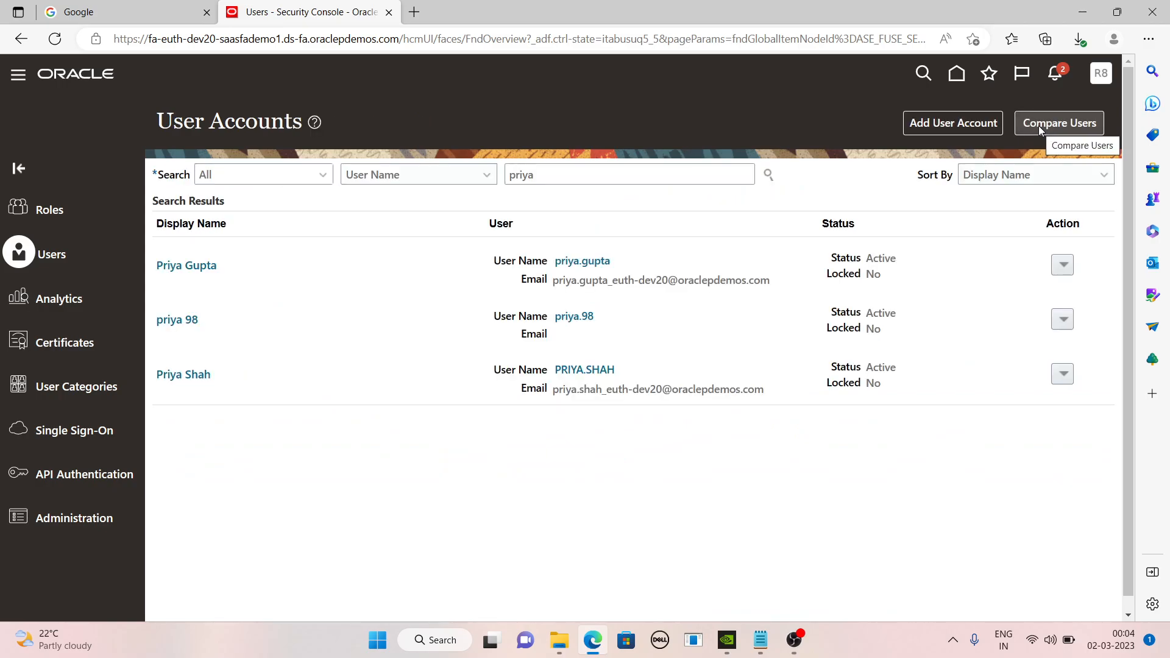
- Sign out of the administrator's session and confirm the single sign-off
{"action": "left_click", "coordinate": [1101, 76]}
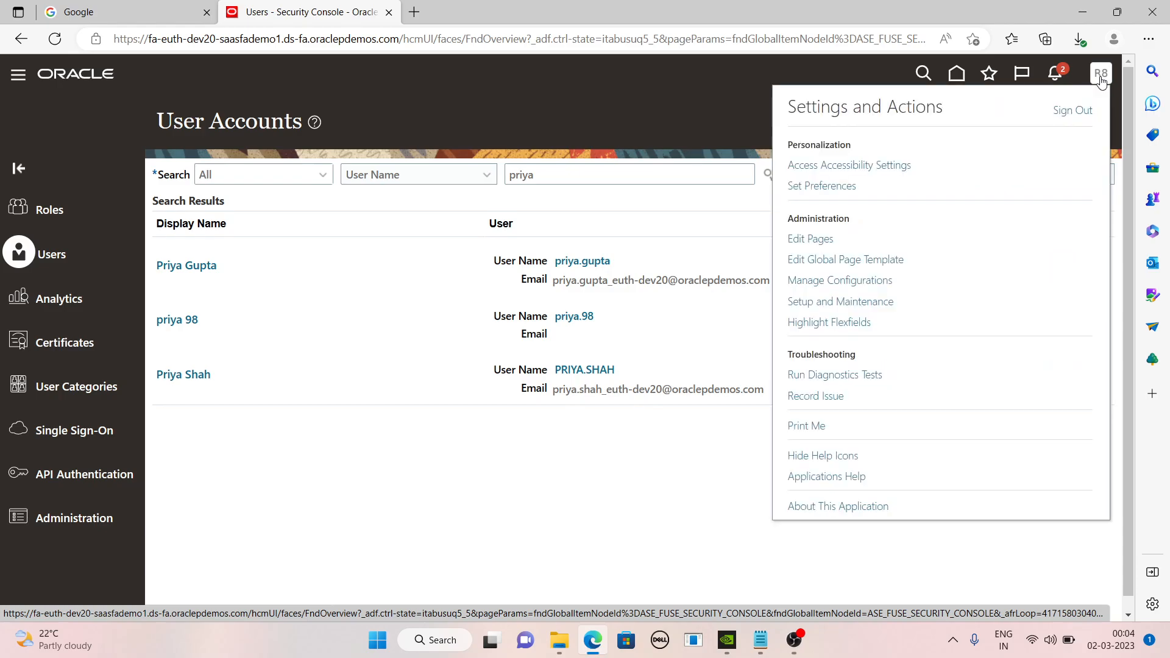
{"action": "left_click", "coordinate": [1071, 111]}
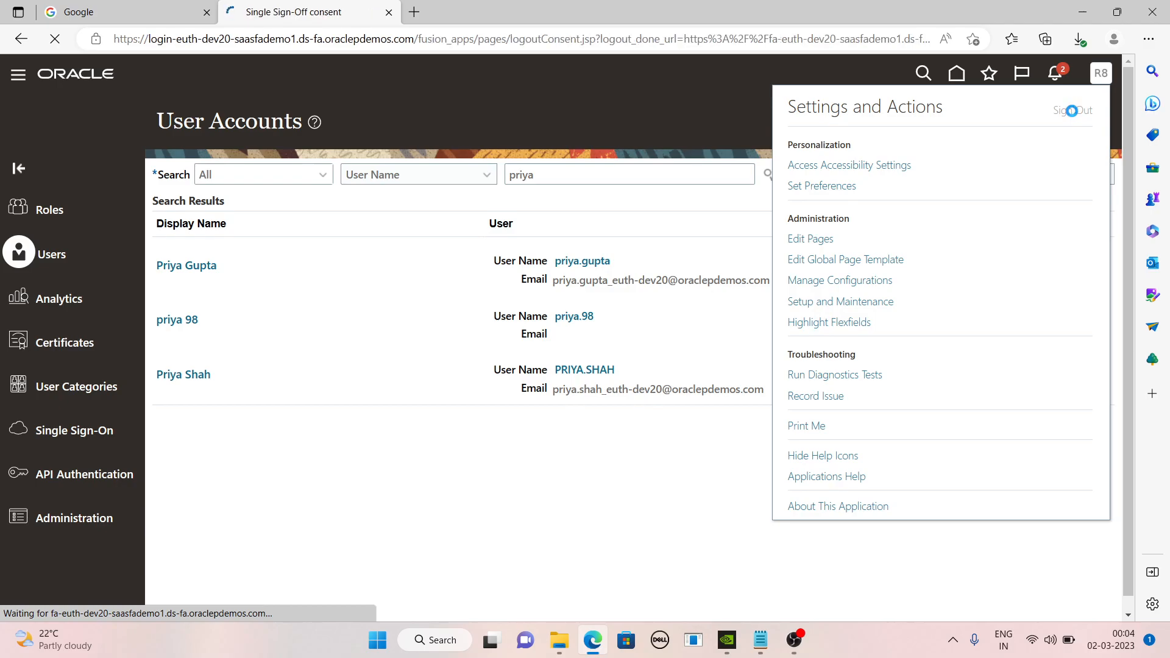
{"action": "left_click", "coordinate": [580, 378]}
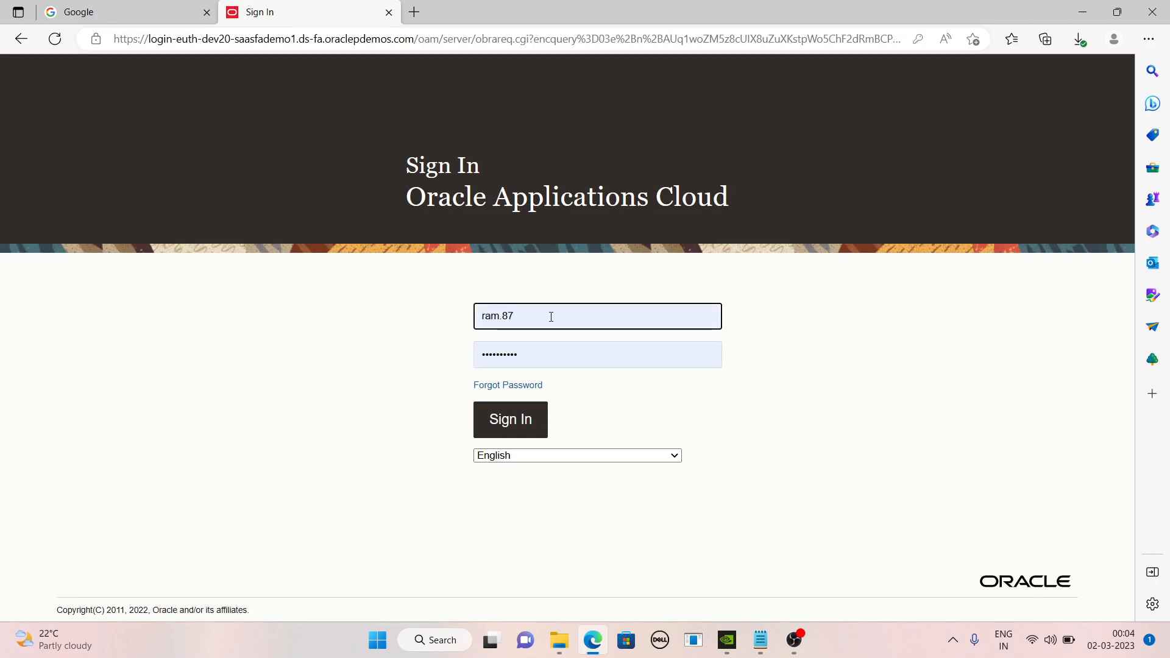
- Sign in as the new user with the saved user name and password
{"action": "left_click", "coordinate": [551, 316]}
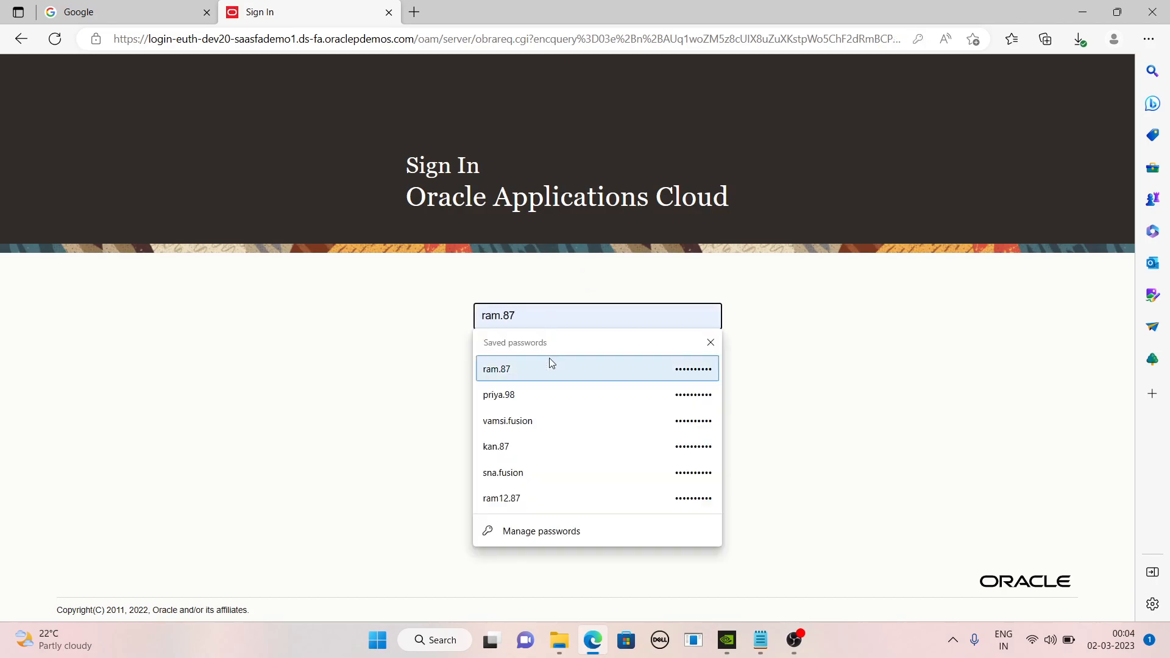
{"action": "left_click", "coordinate": [542, 393]}
{"action": "left_click", "coordinate": [532, 421]}
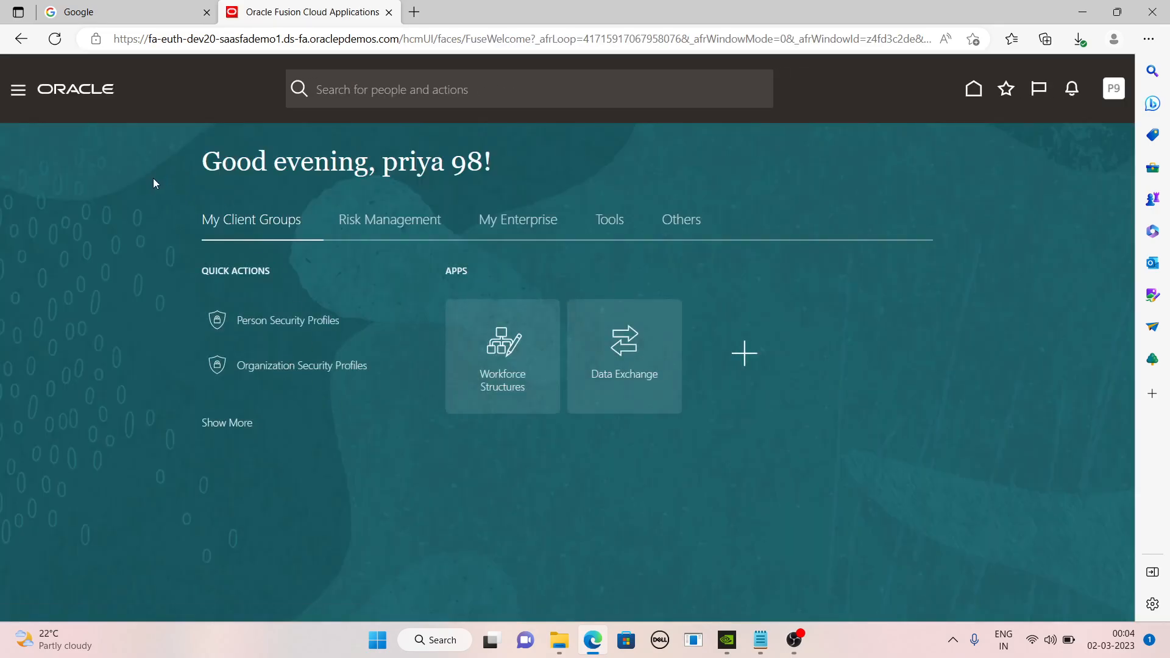
- Examine the Tools entries in the navigation menu available to the new user with the assigned role
{"action": "left_click", "coordinate": [25, 94]}
{"action": "left_click", "coordinate": [53, 260]}
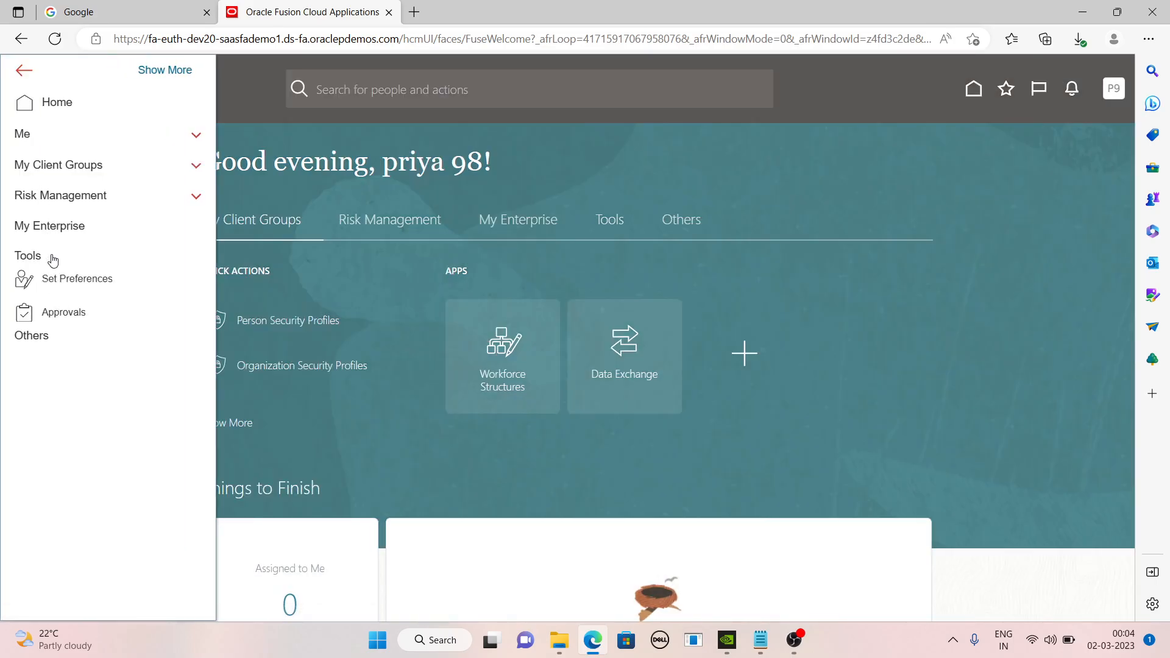